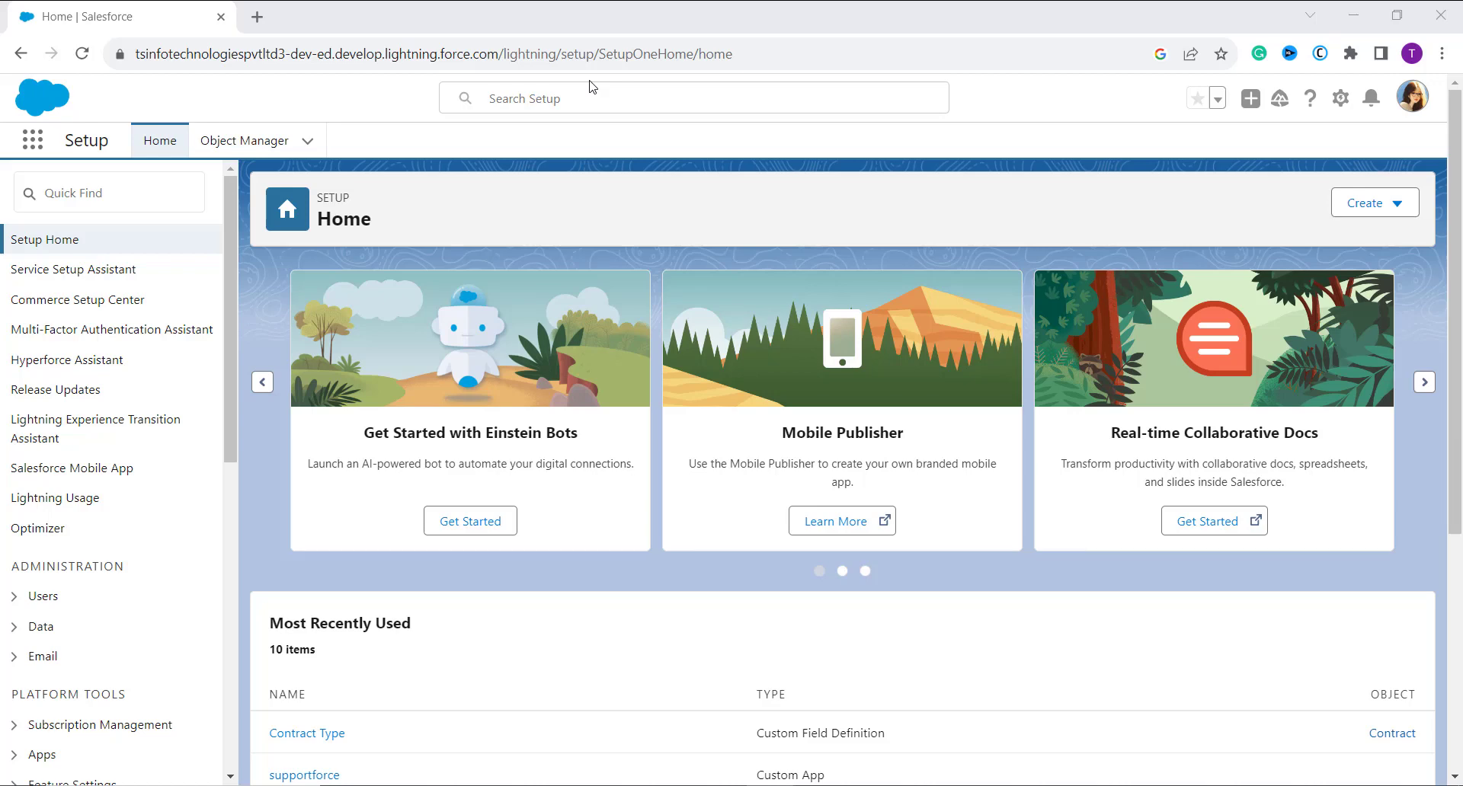
- Find the Product object in Object Manager by searching "produ" and open its Fields & Relationships
left_click(269, 143)
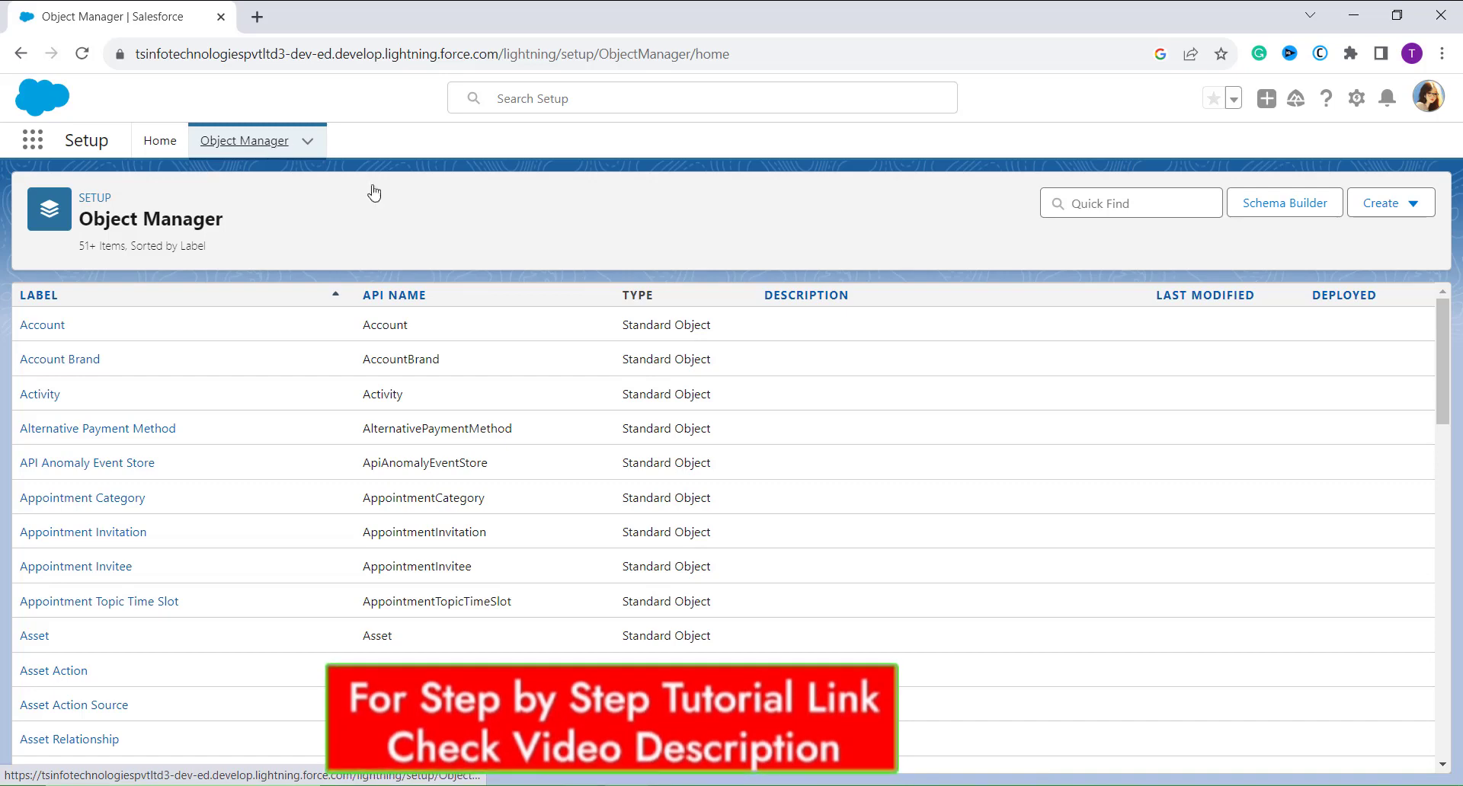
left_click(1067, 204)
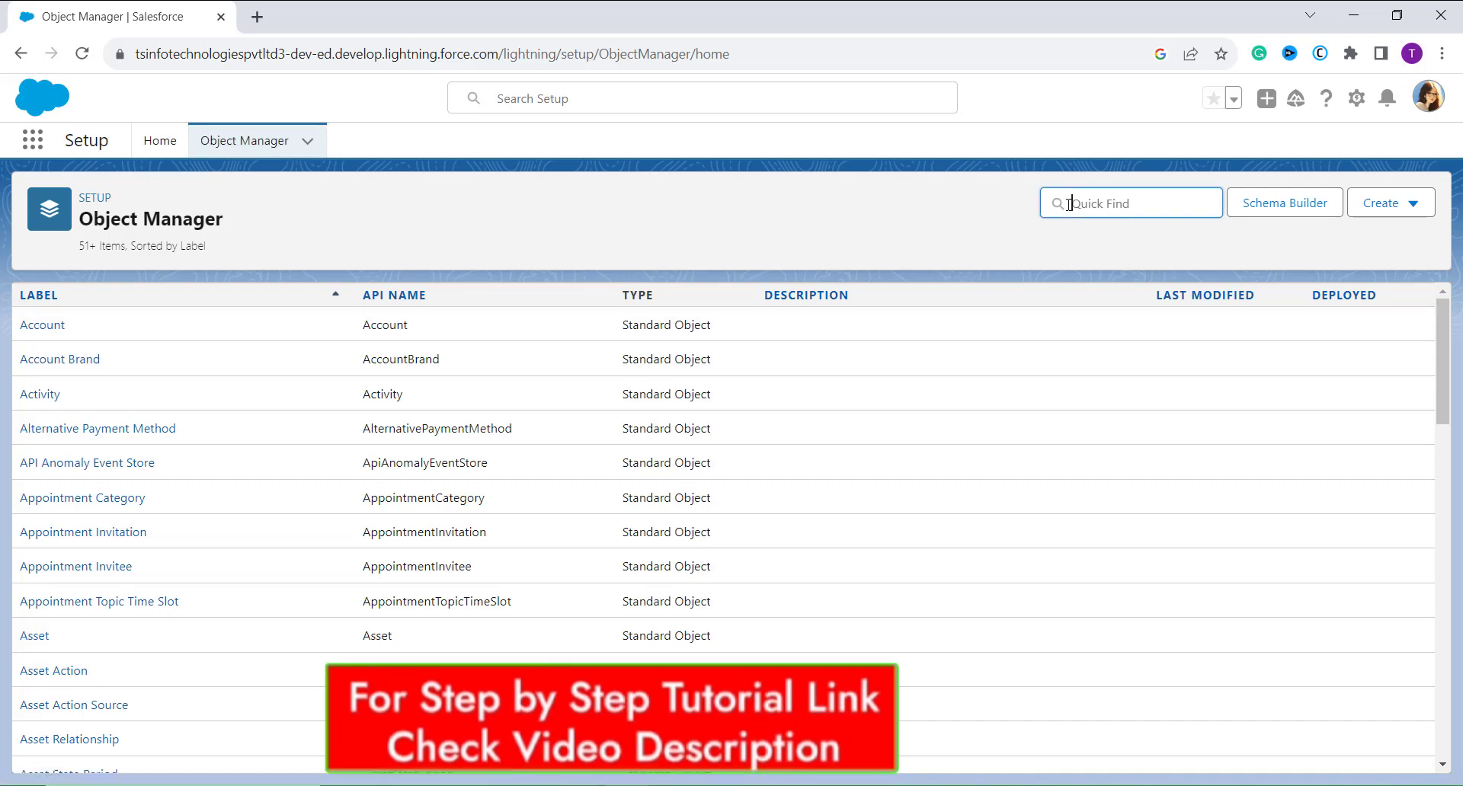
type("produ")
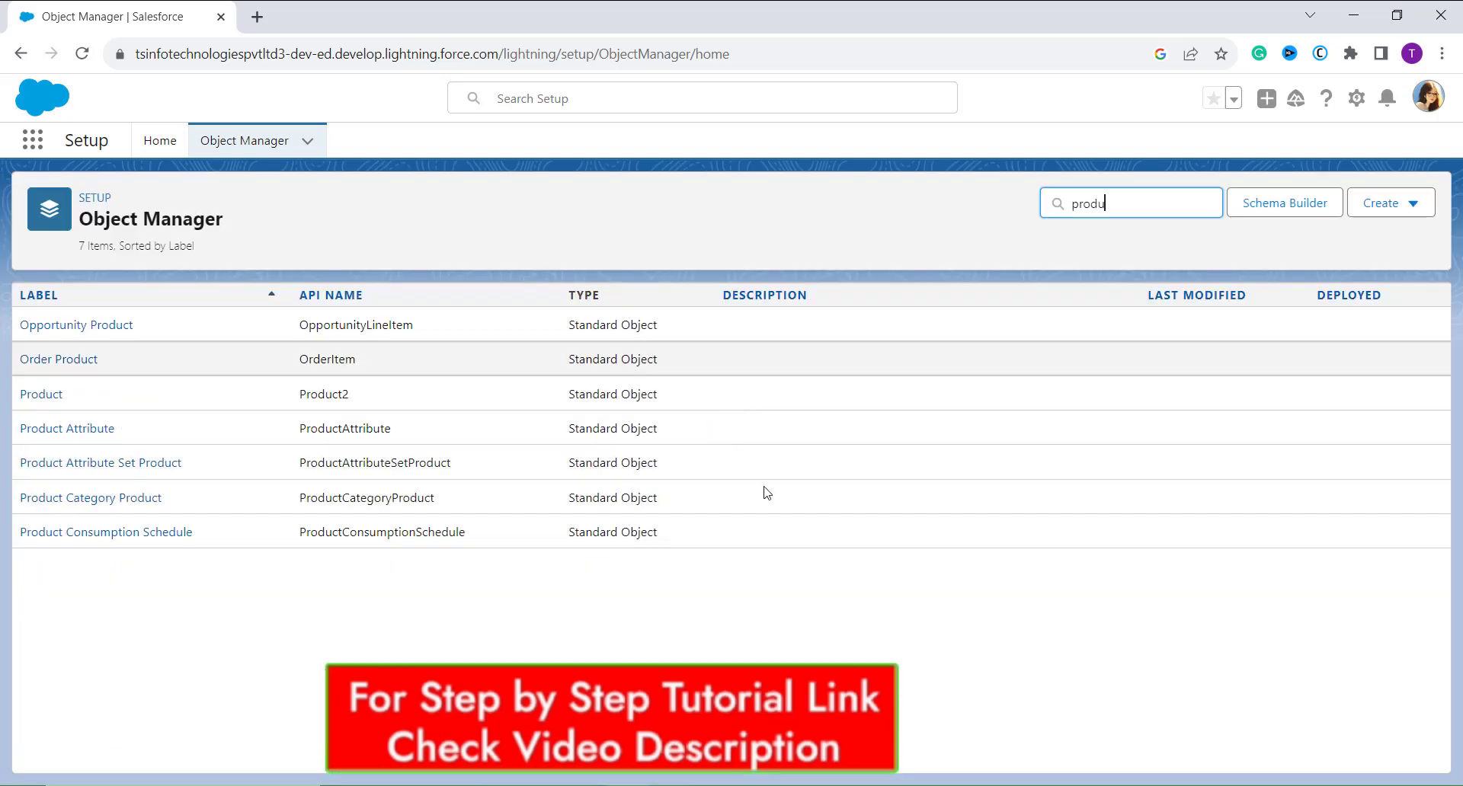
left_click(43, 396)
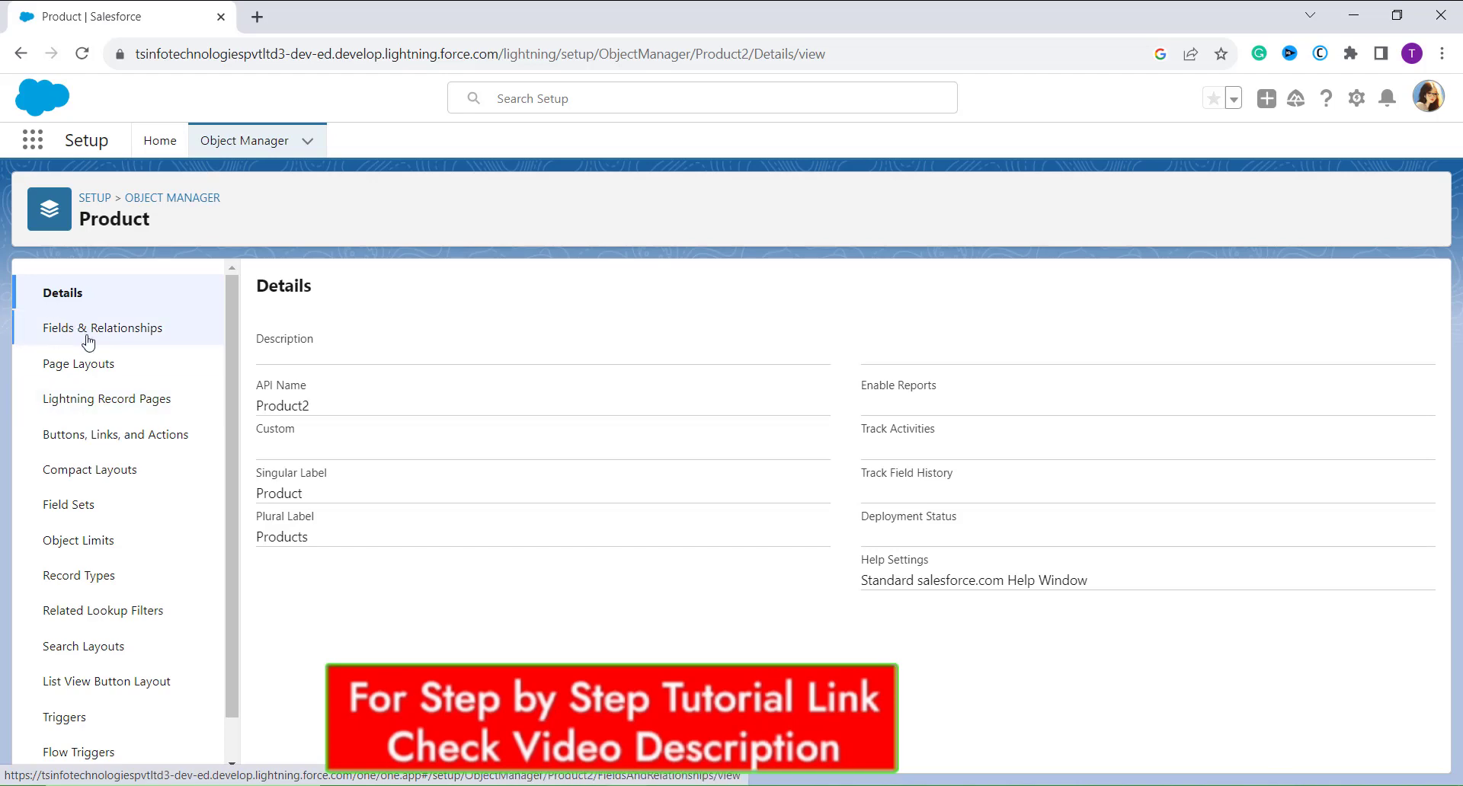
left_click(89, 328)
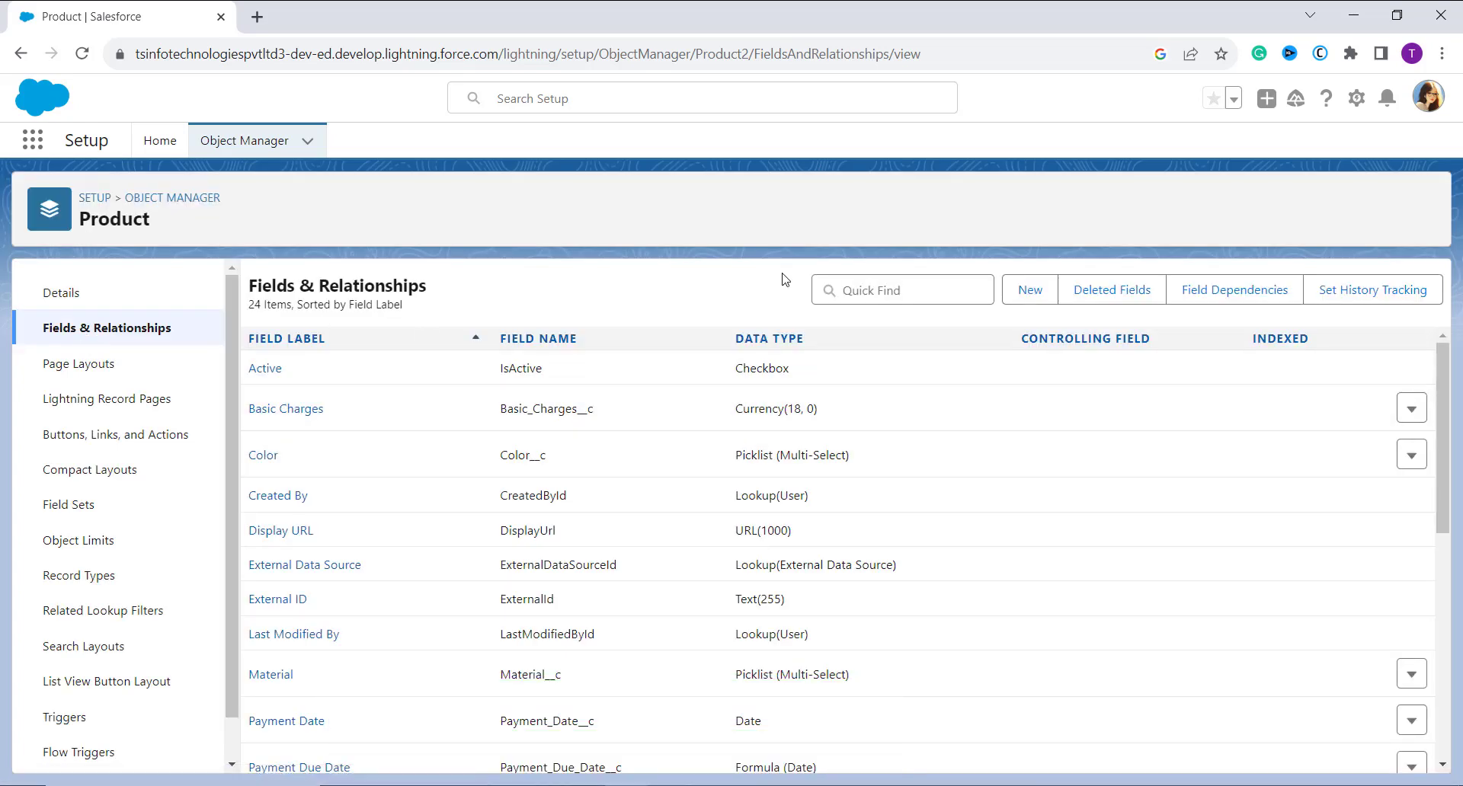
- Start a new custom field on the Product object with the Picklist data type and continue to its details
left_click(1039, 289)
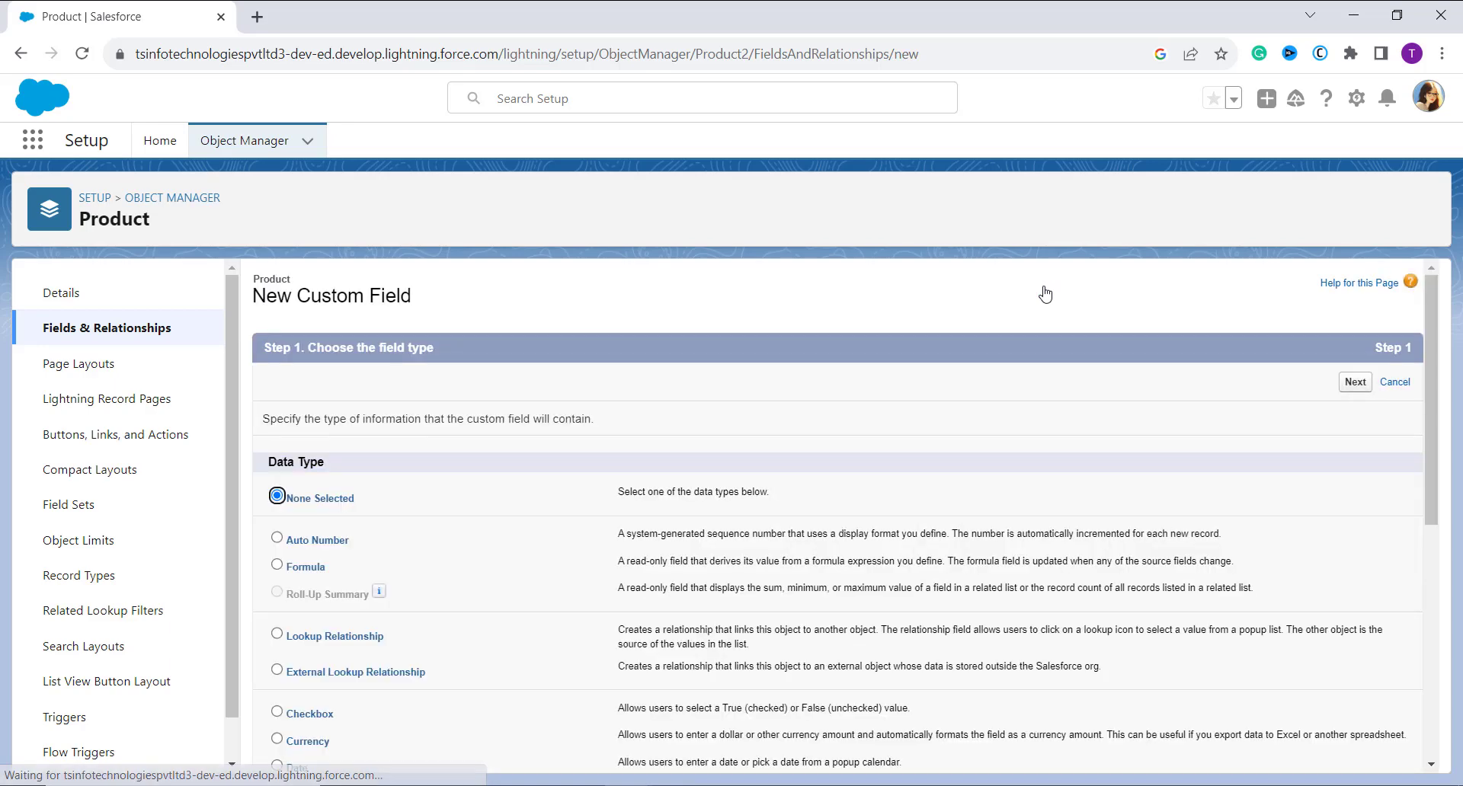
scroll(597, 514, "down", 2)
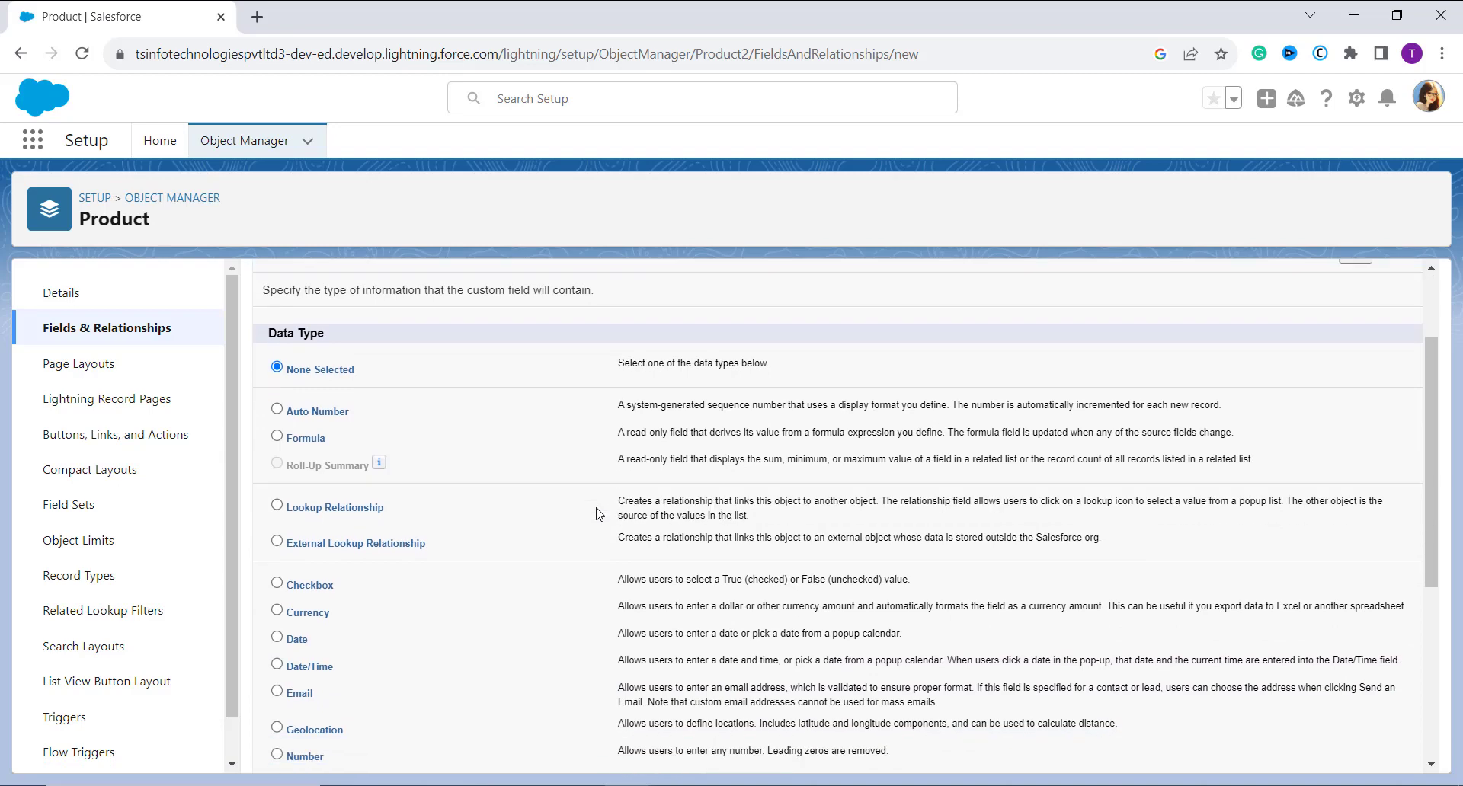
scroll(596, 514, "down", 2)
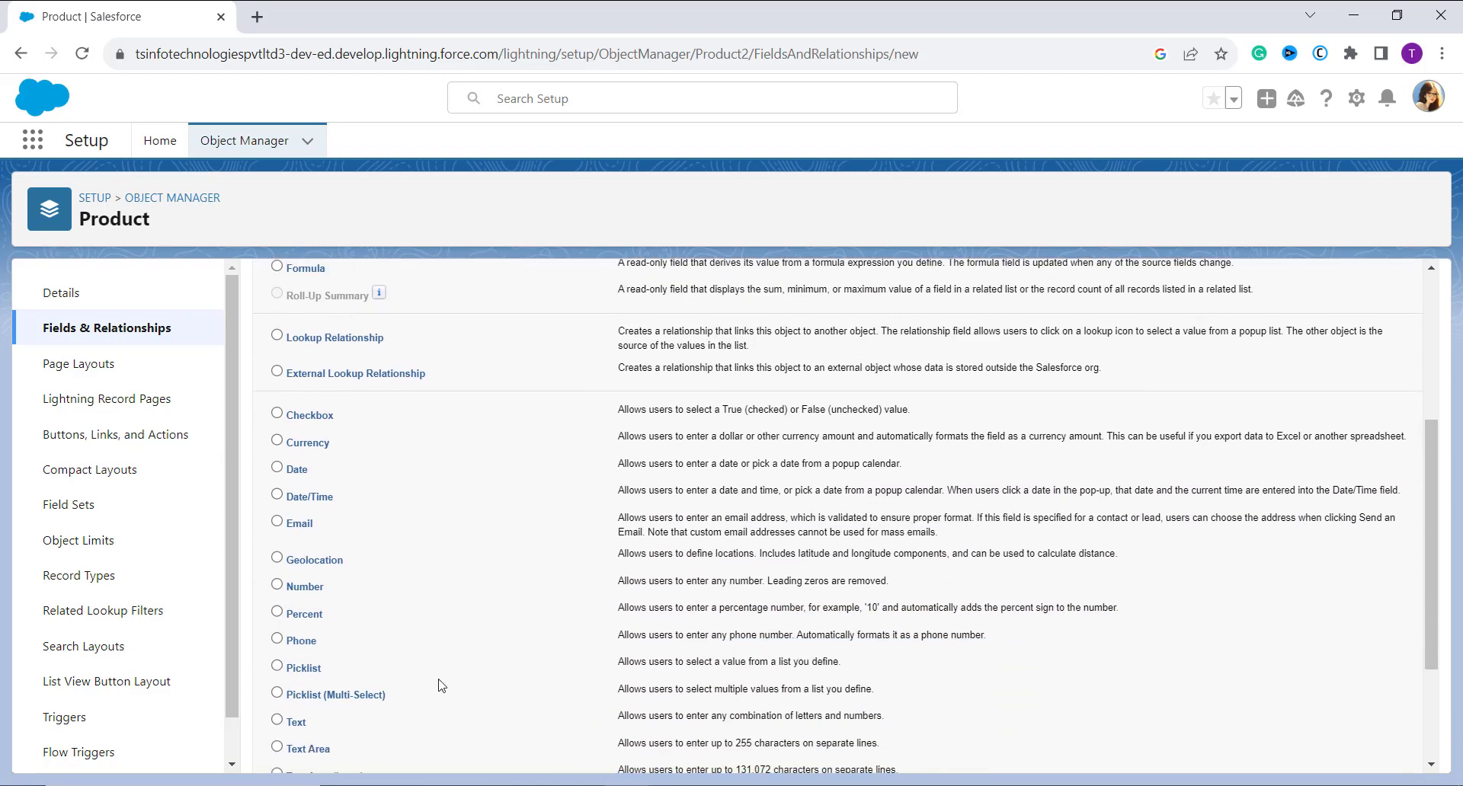
left_click(277, 667)
scroll(442, 594, "up", 3)
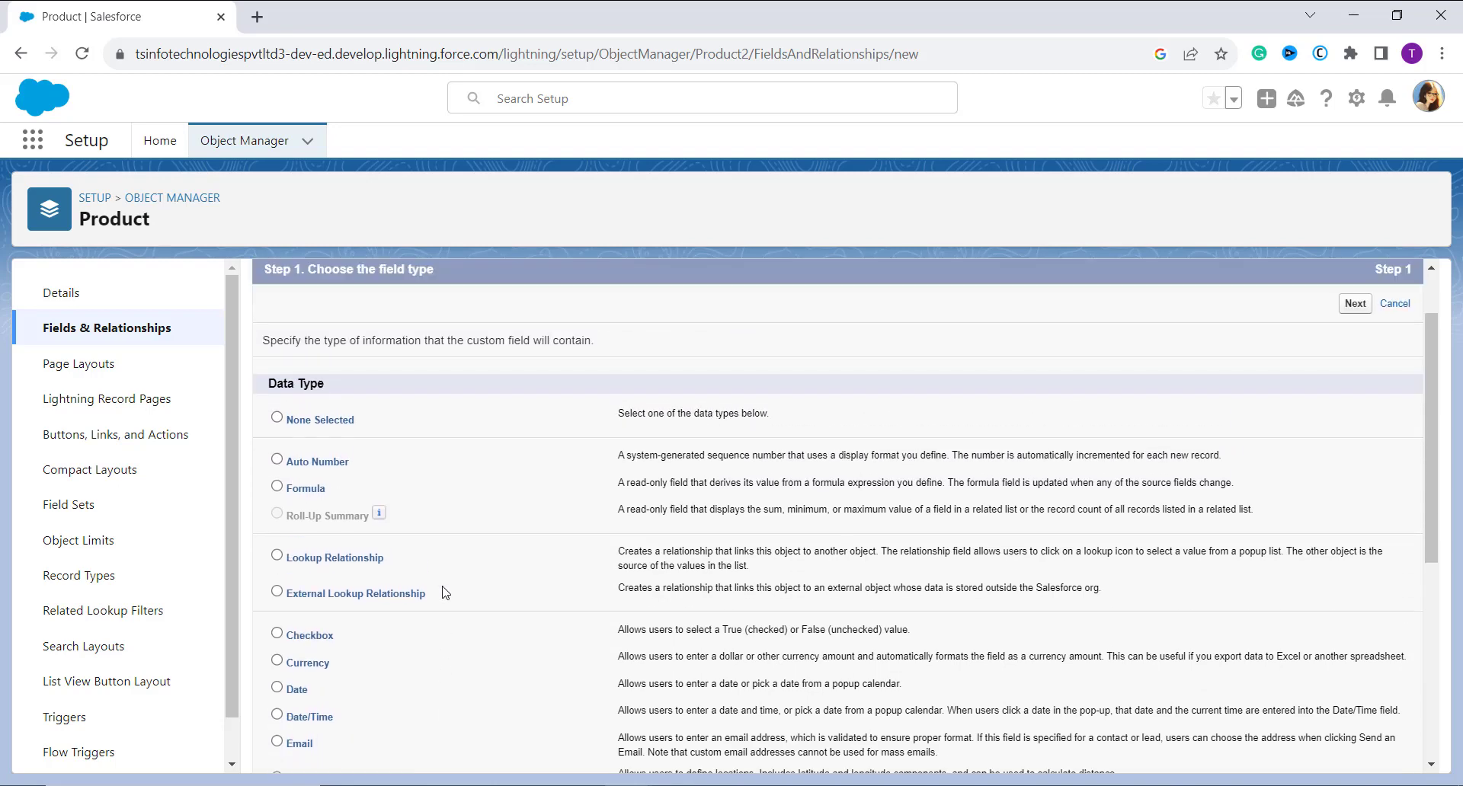
scroll(446, 593, "up", 1)
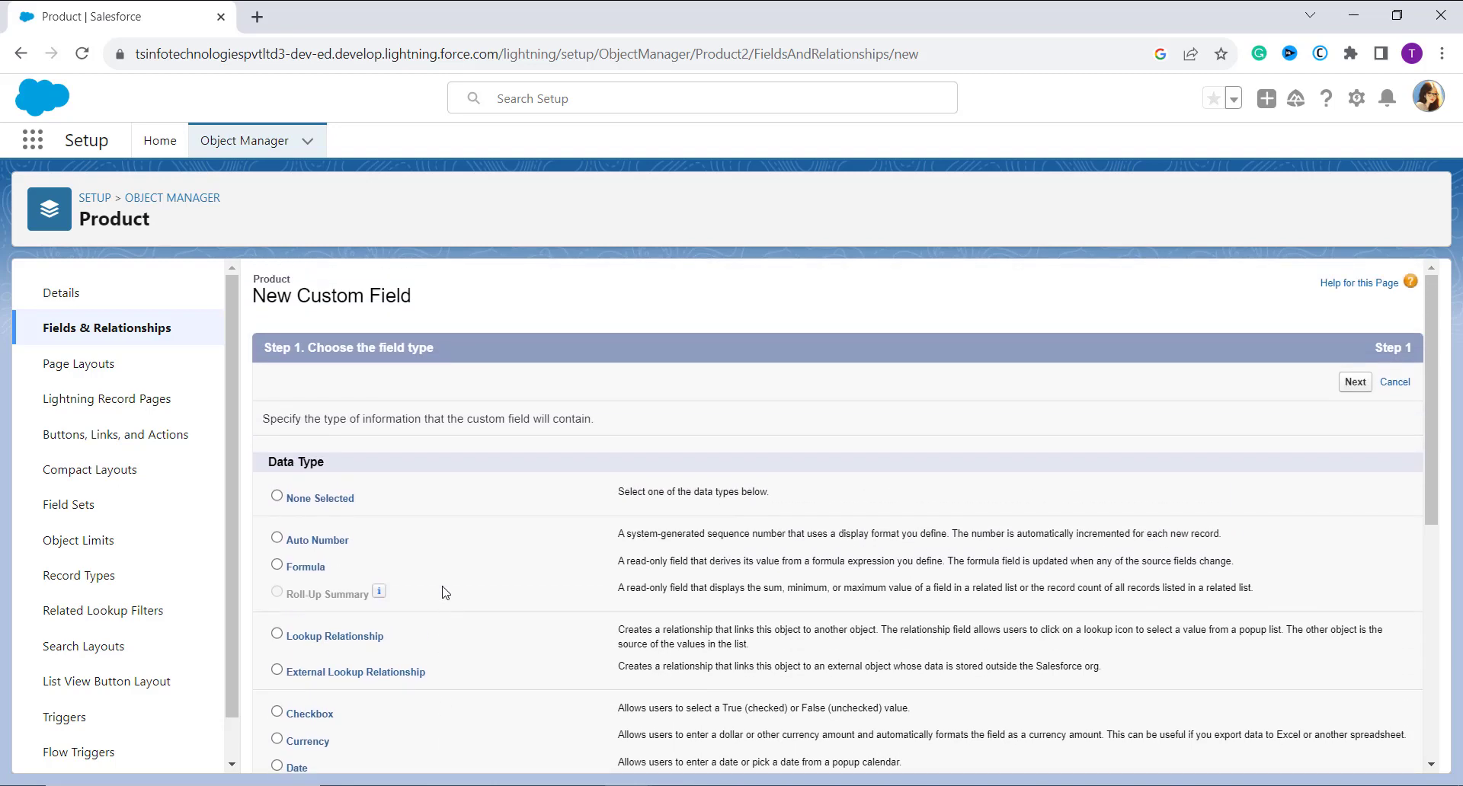
left_click(1356, 382)
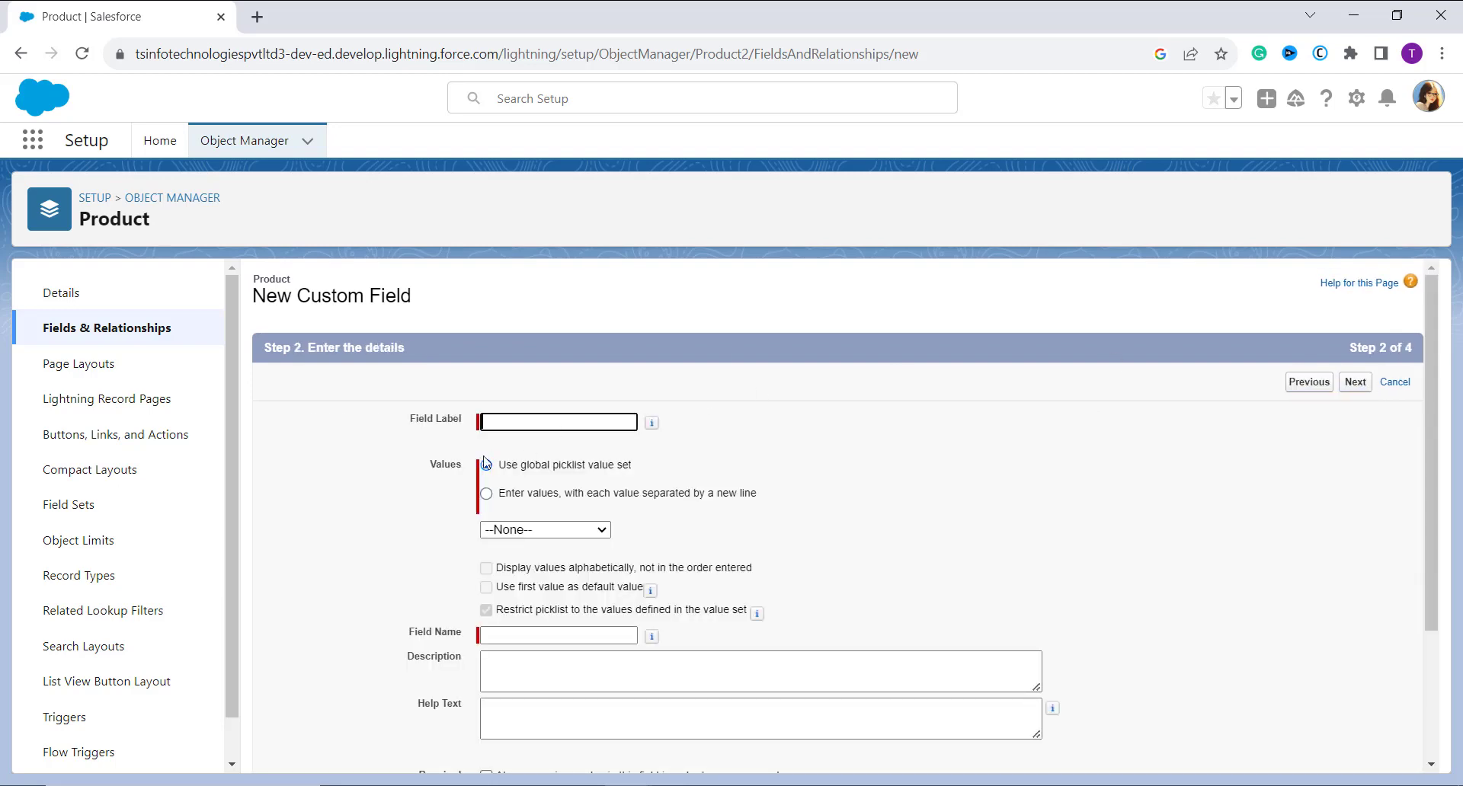
- Label the field "Product Priority" and choose to enter its values manually, each on a new line
type("Proc")
type("duct Prior")
type("ity")
left_click(486, 494)
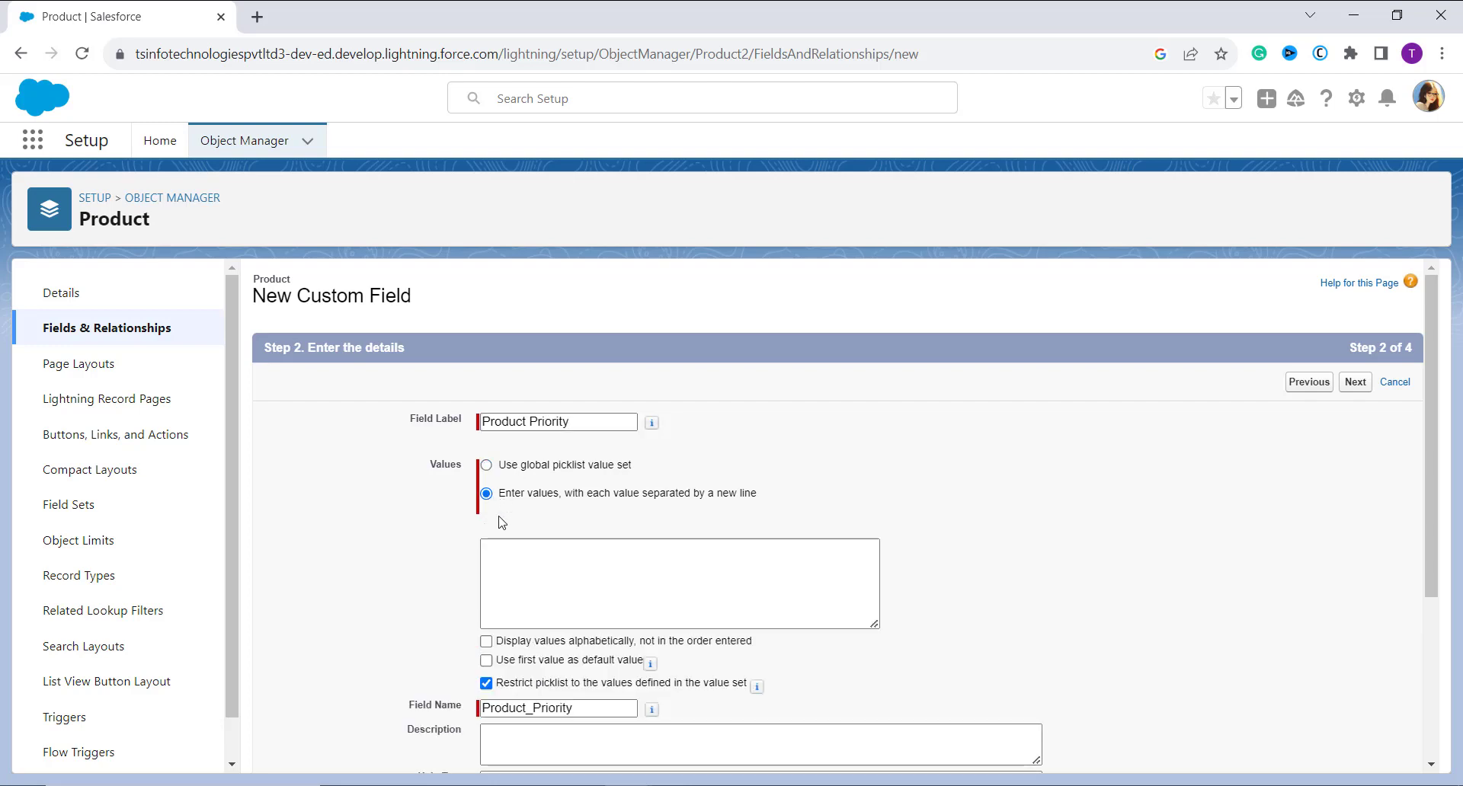
- Copy the values High, Medium and Low from the Notepad notes into the picklist's value list
left_click(497, 554)
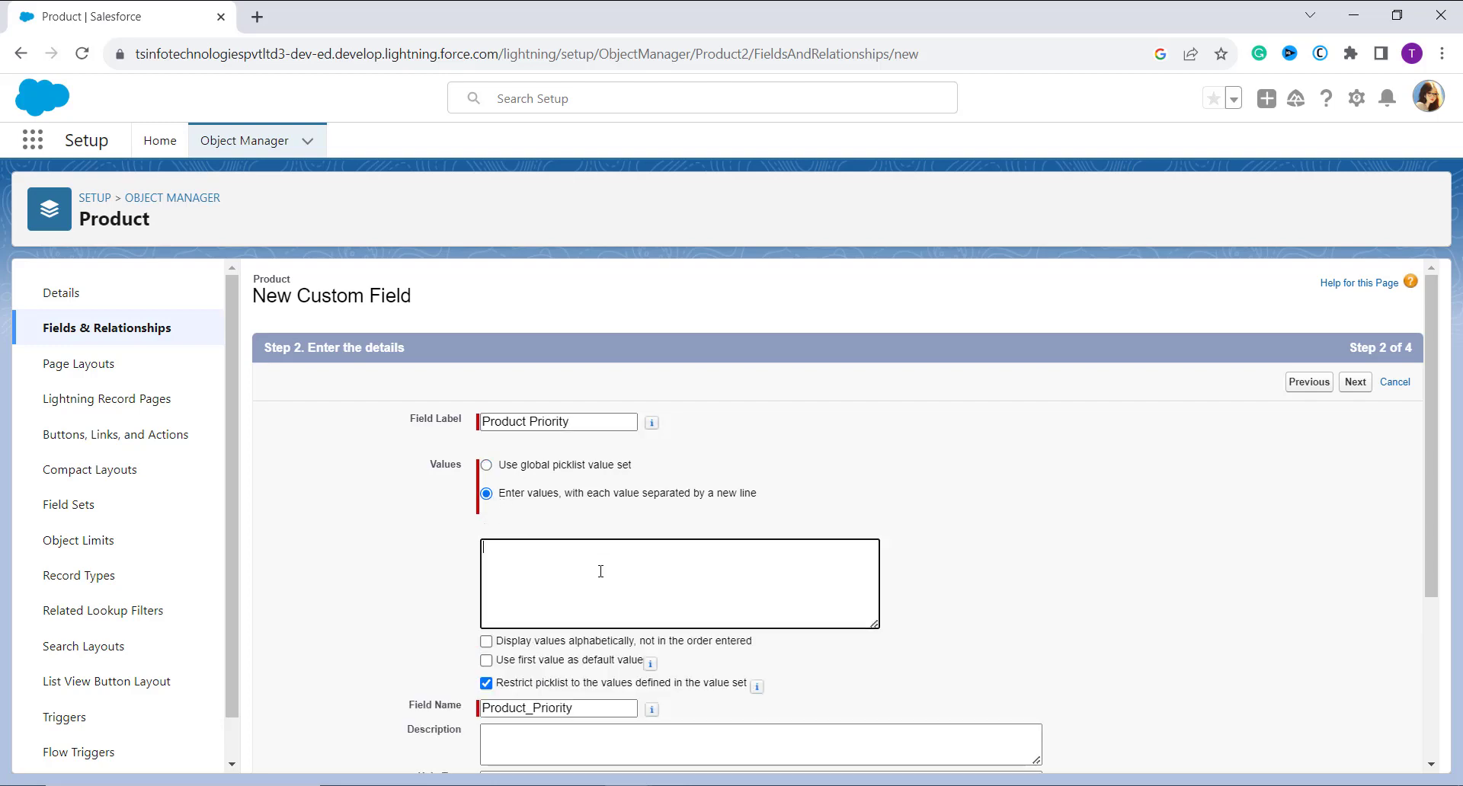
key("alt+Tab")
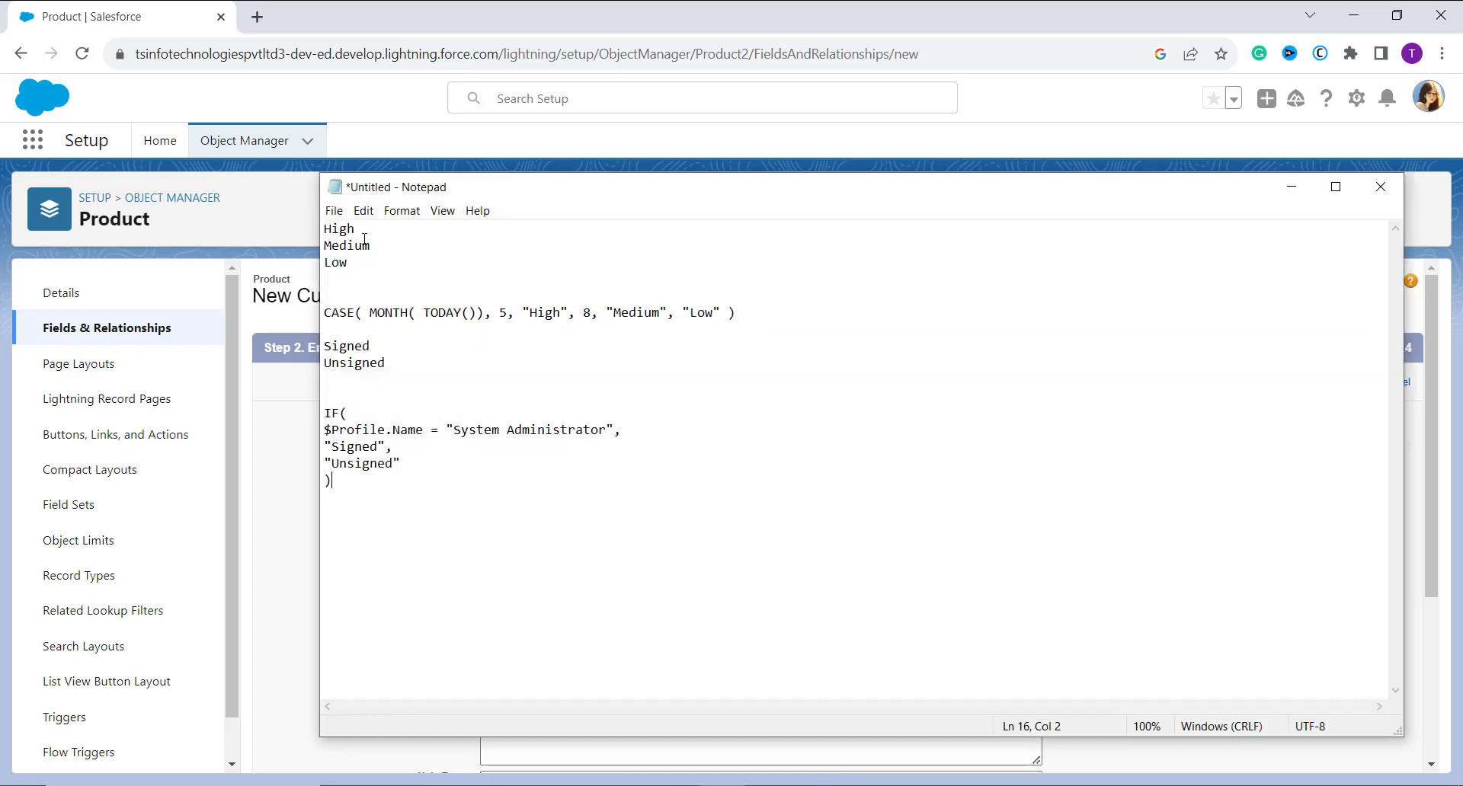
left_click_drag(324, 230, 364, 260)
key("ctrl+c")
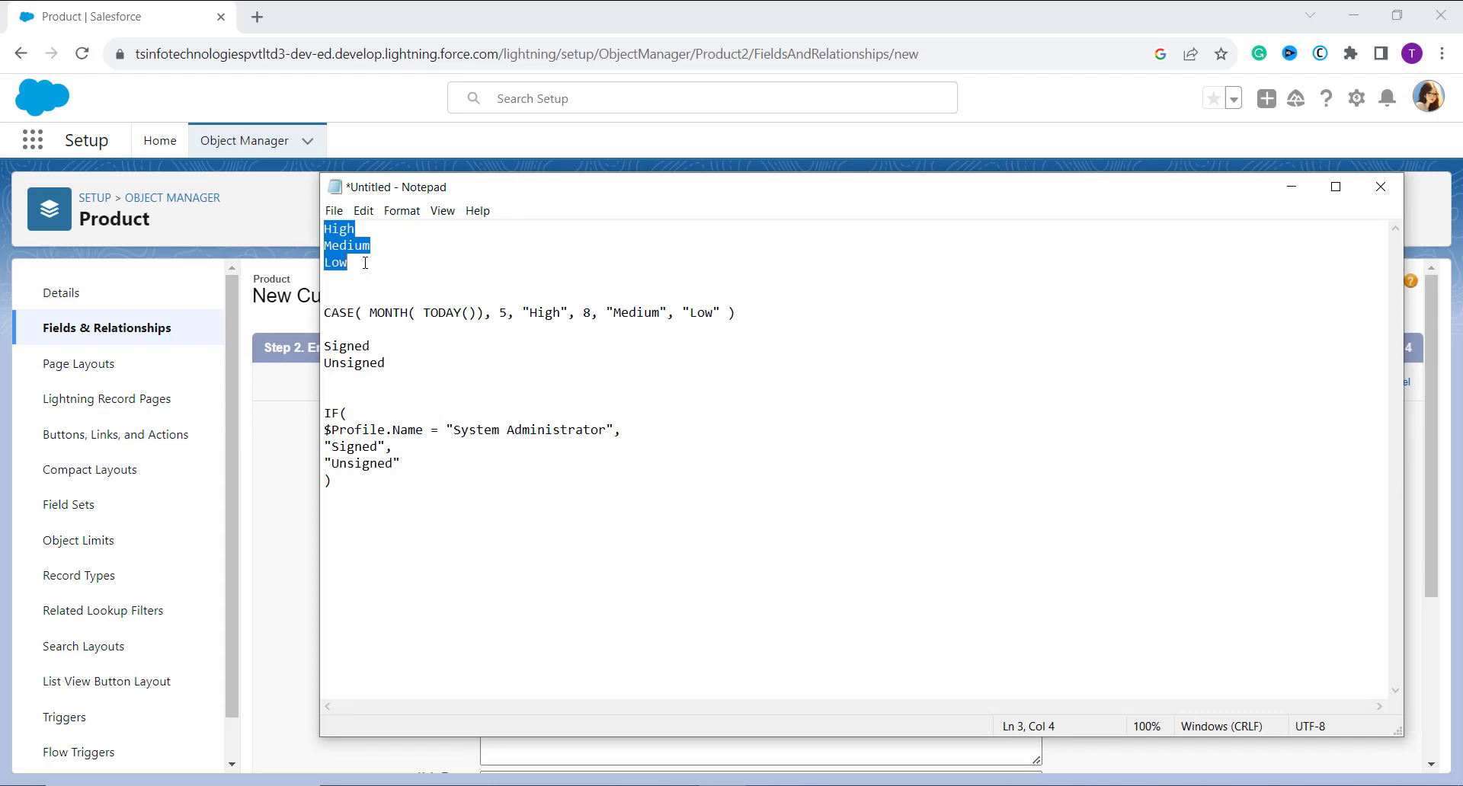
key("alt+Tab")
left_click(500, 606)
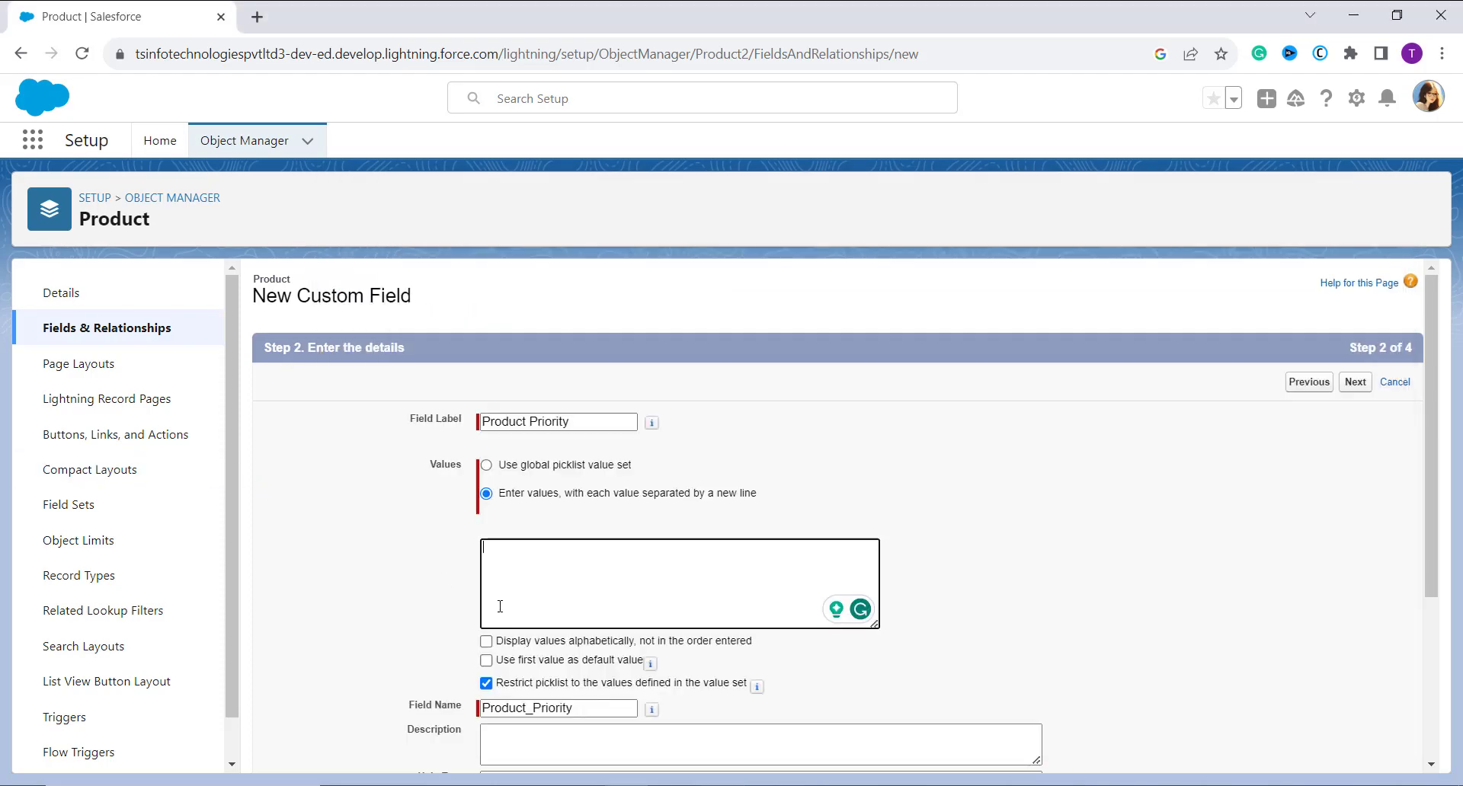
key("ctrl+v")
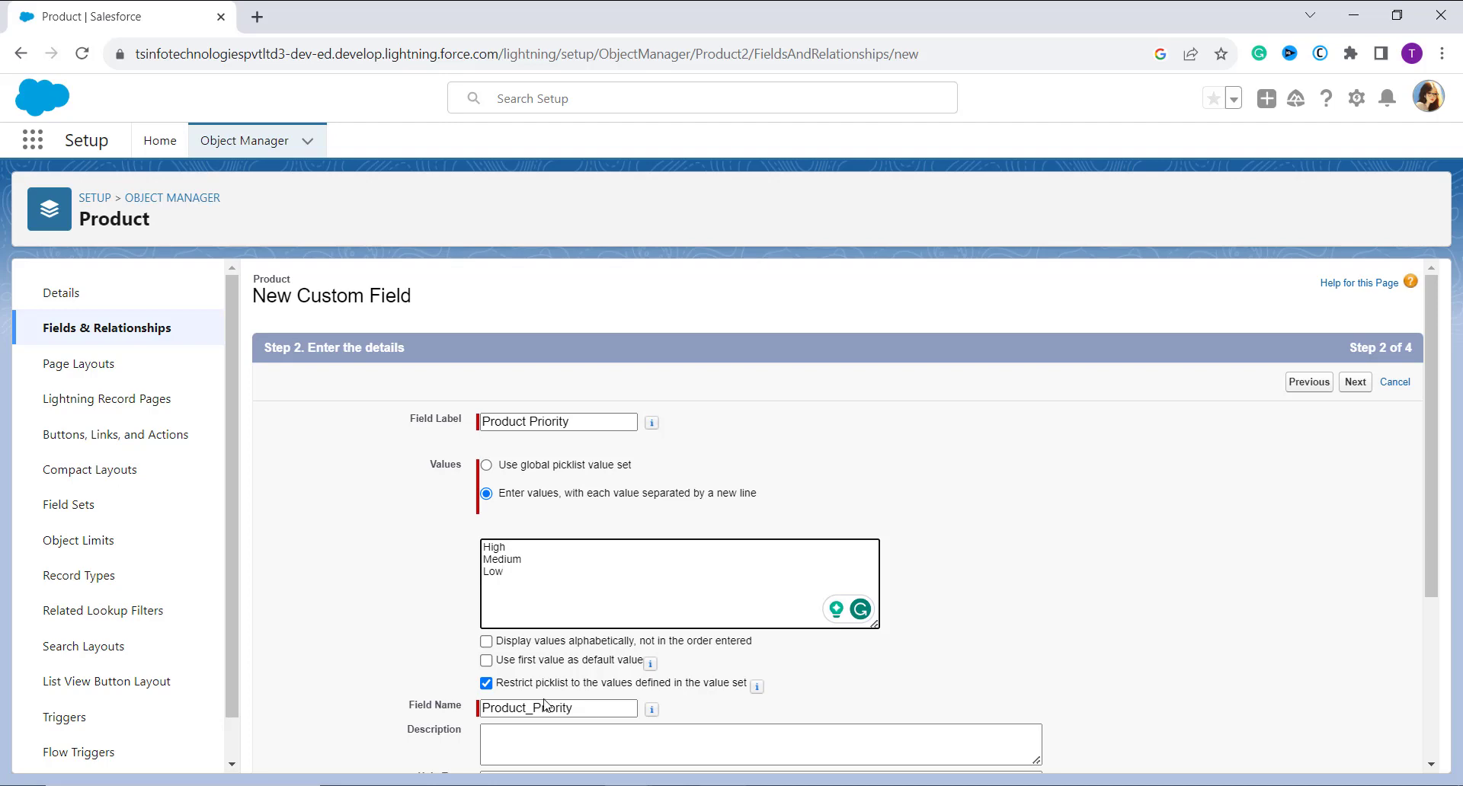
- Set the default value formula to CASE( MONTH( TODAY()), 5, "High", 8, "Medium", "Low" ), copied from Notepad into the expanded formula editor
scroll(542, 686, "down", 2)
scroll(542, 669, "down", 1)
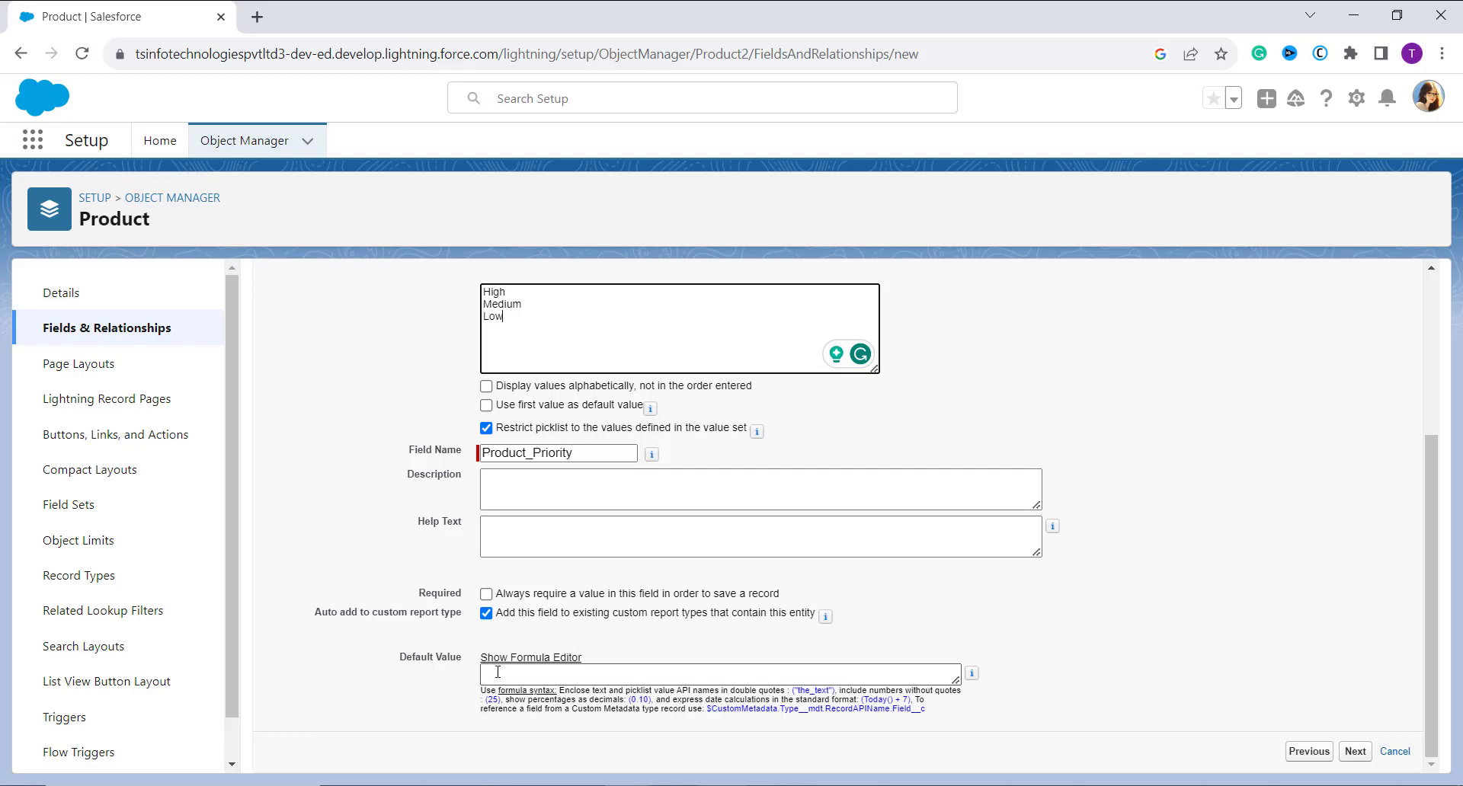
left_click(497, 672)
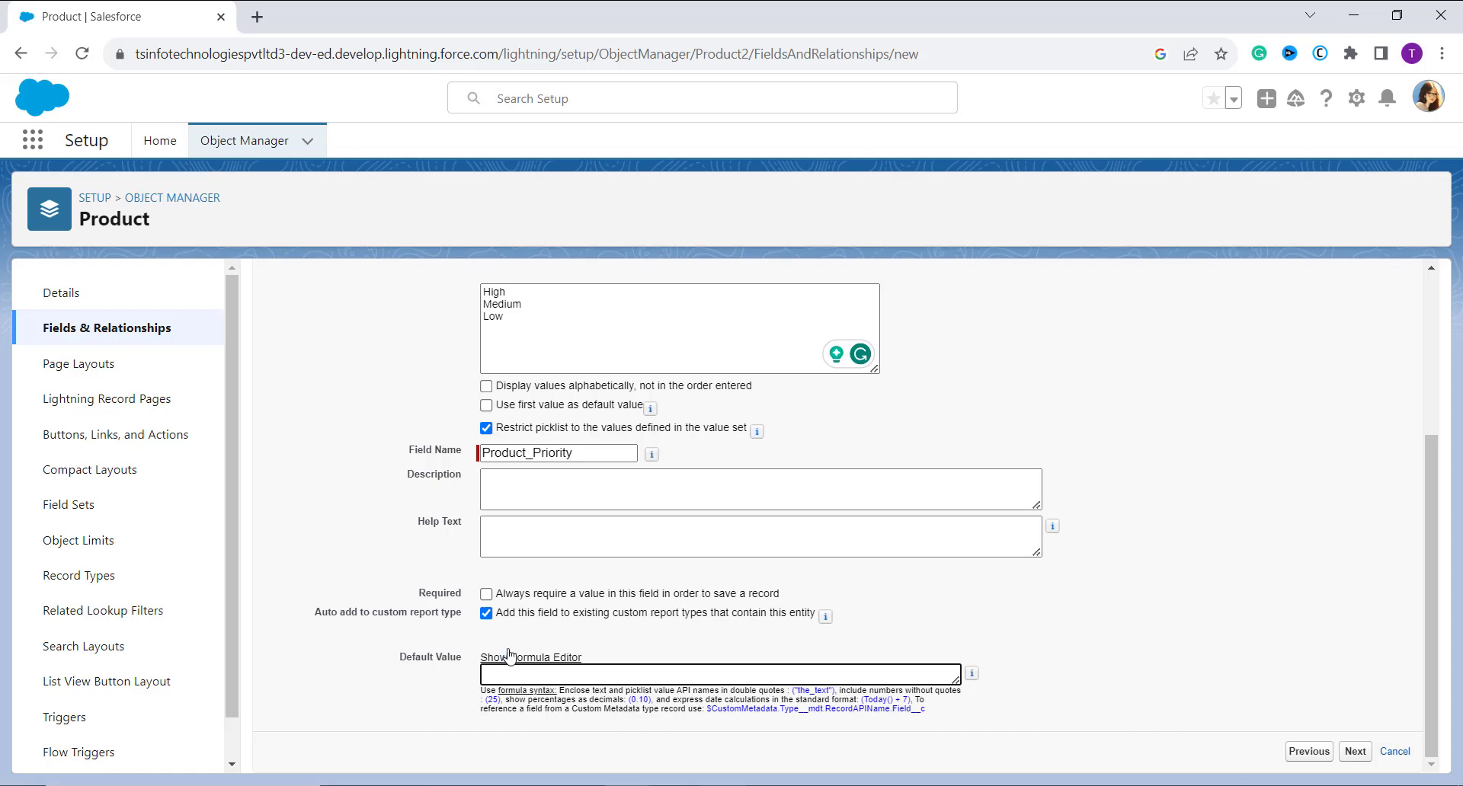
left_click(511, 657)
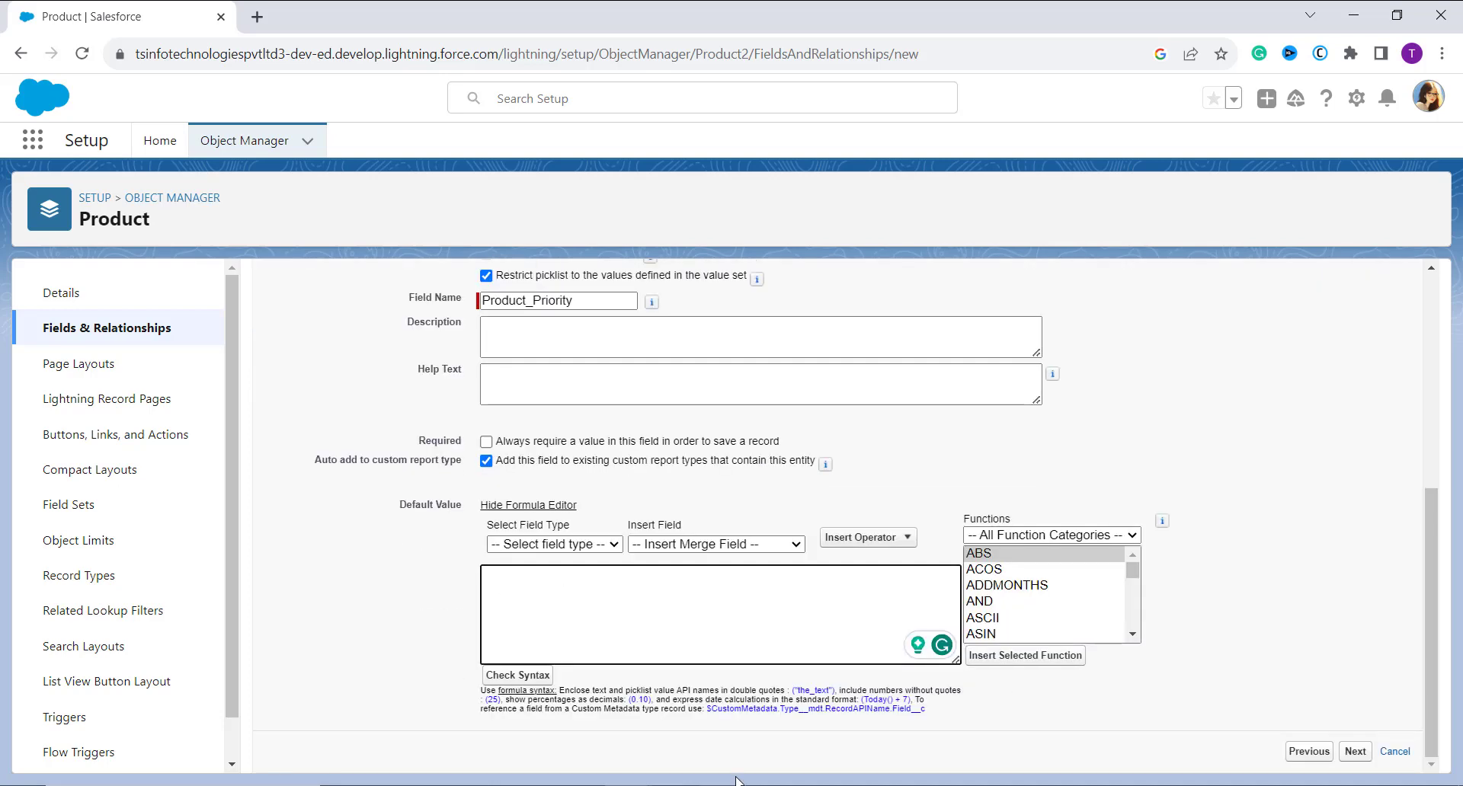
key("alt+Tab")
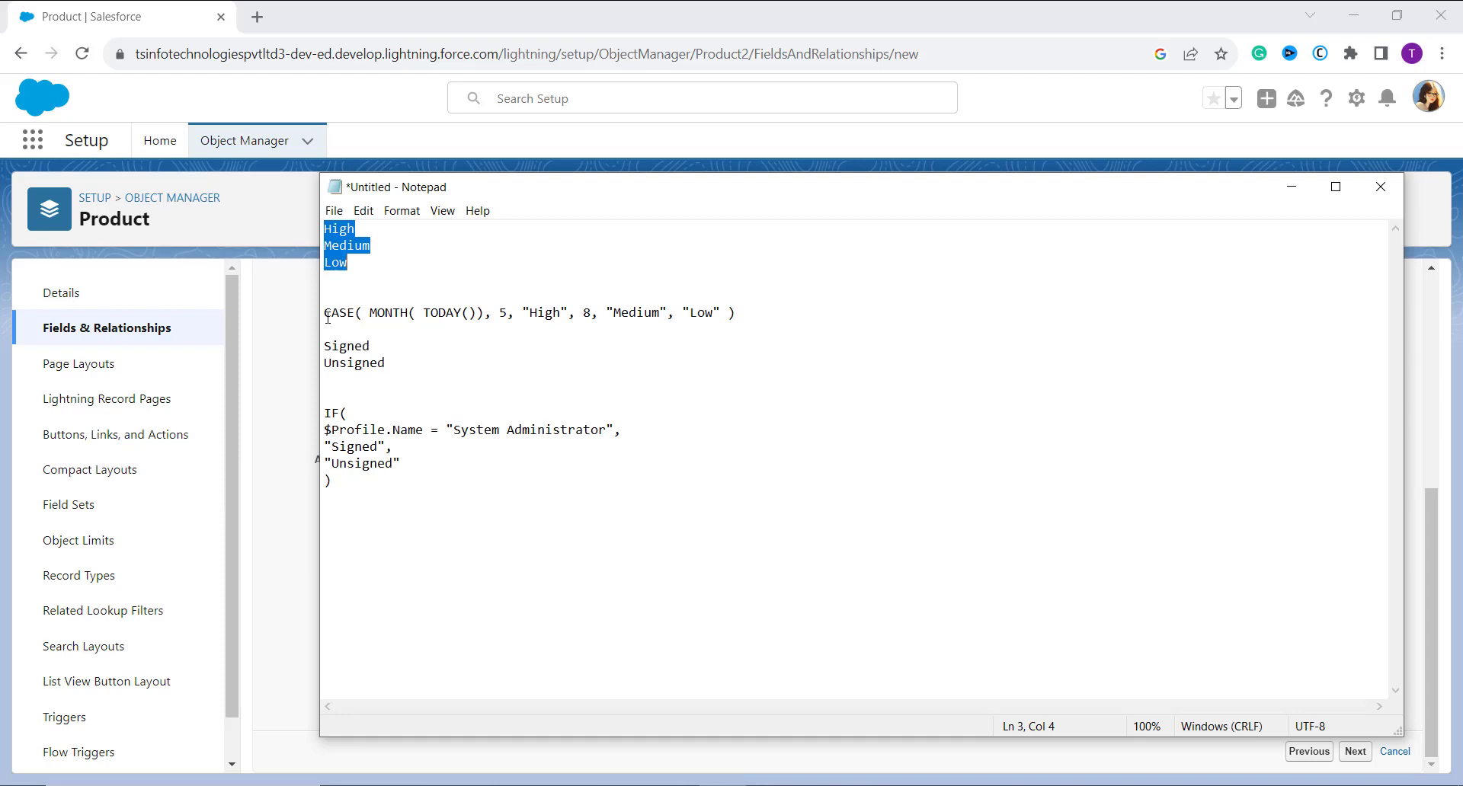
left_click_drag(326, 314, 735, 324)
key("ctrl+c")
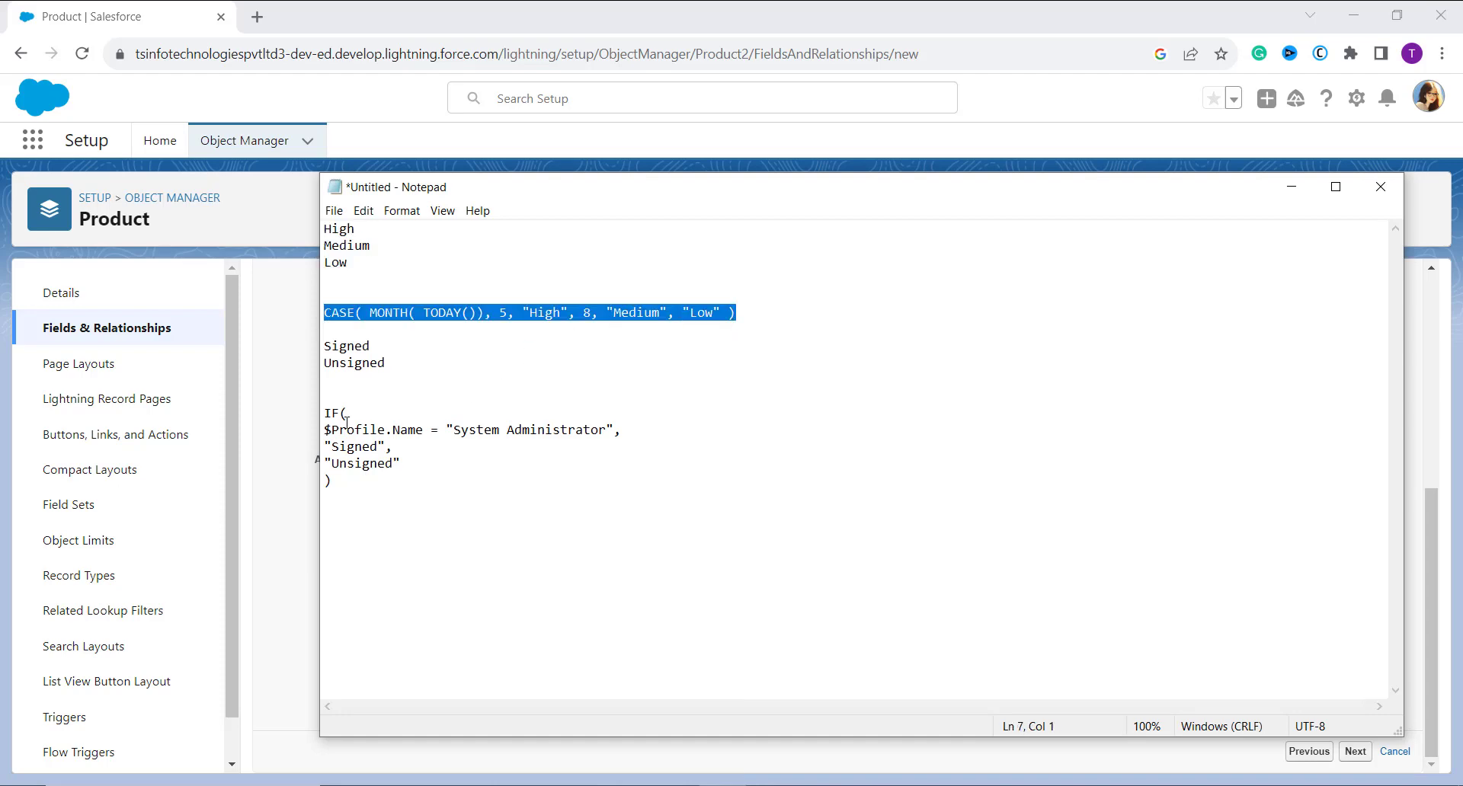
left_click(263, 457)
left_click(573, 608)
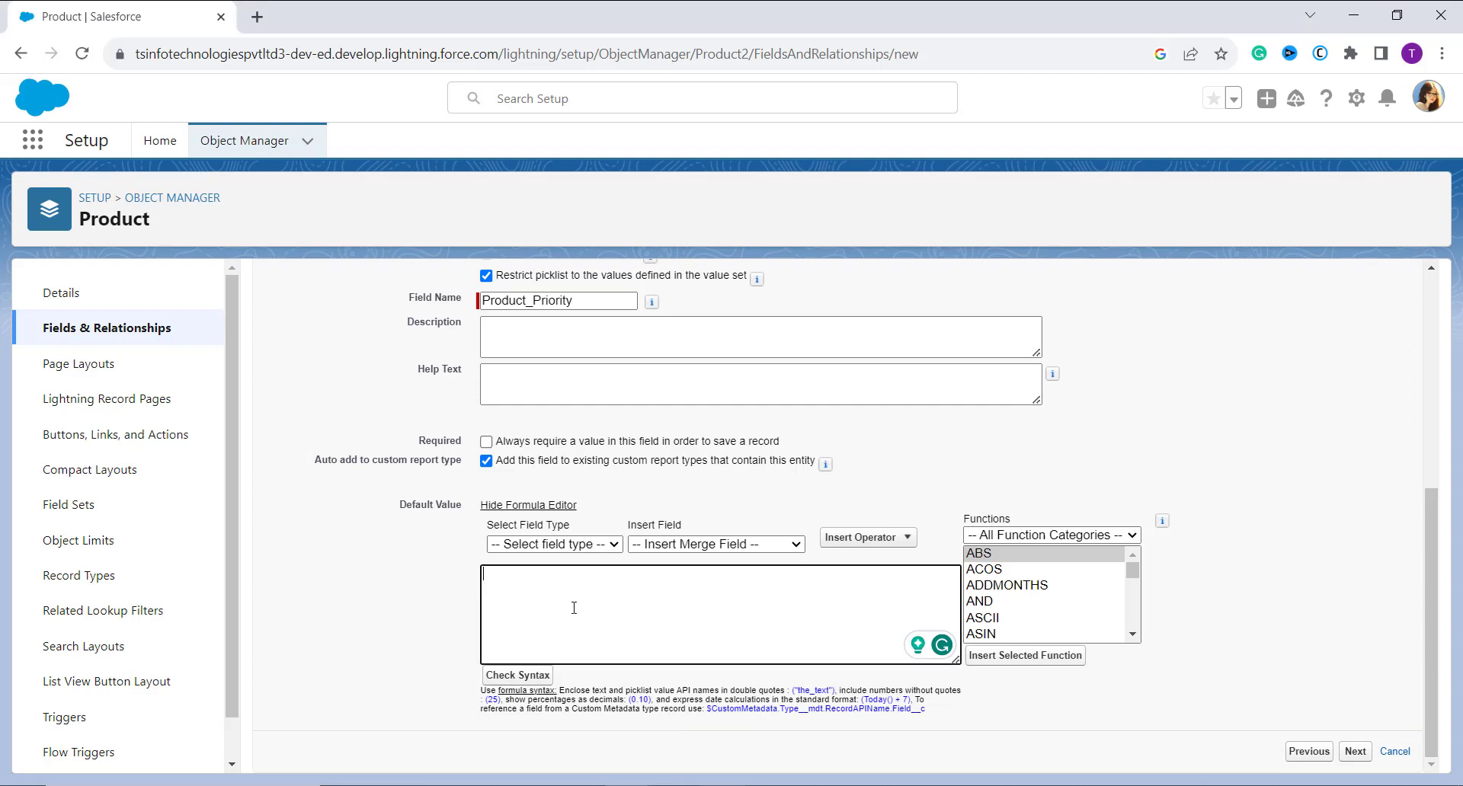
key("ctrl+v")
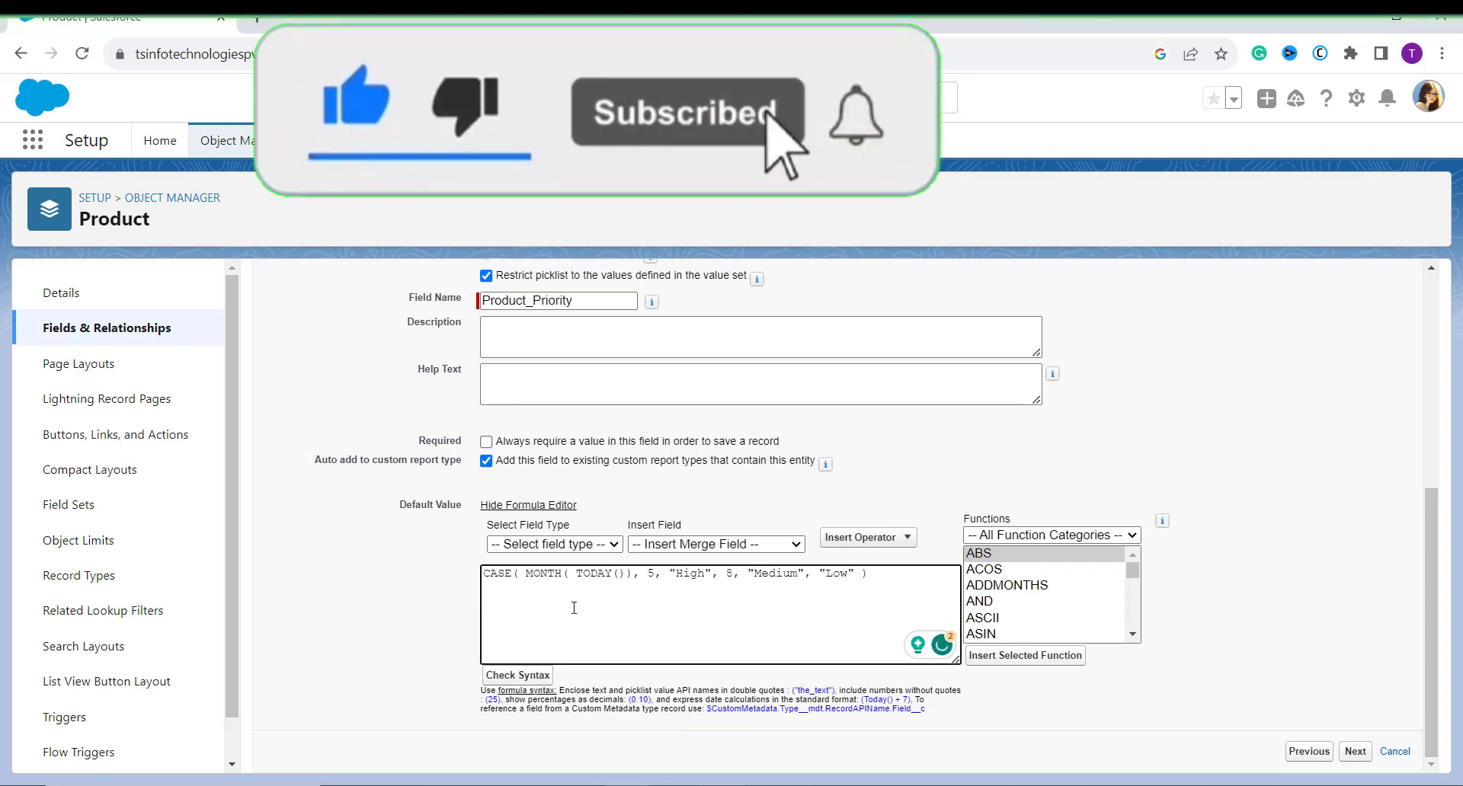
- Check the syntax of the Product Priority field's default value formula
left_click(515, 677)
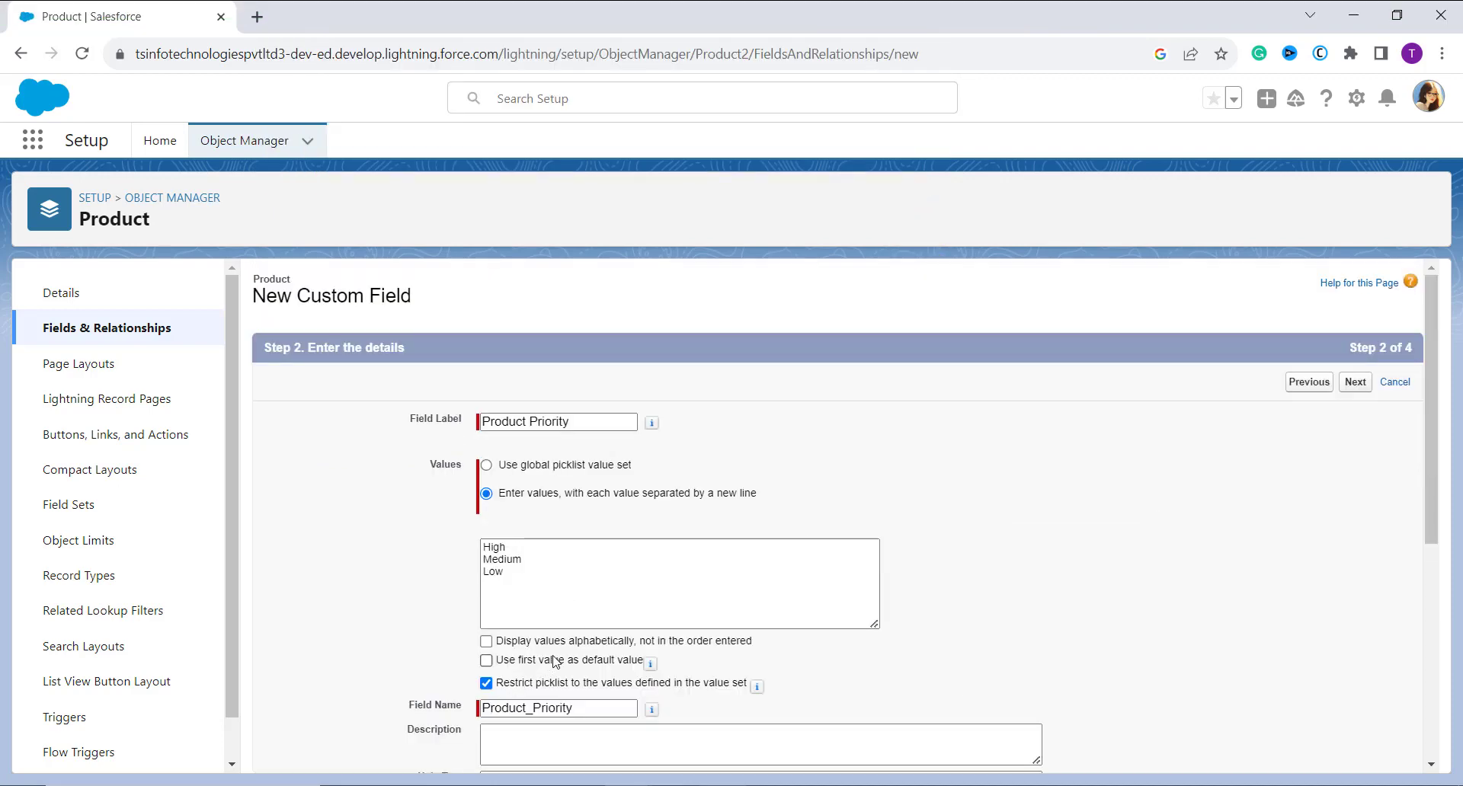
scroll(593, 629, "down", 3)
scroll(595, 630, "down", 3)
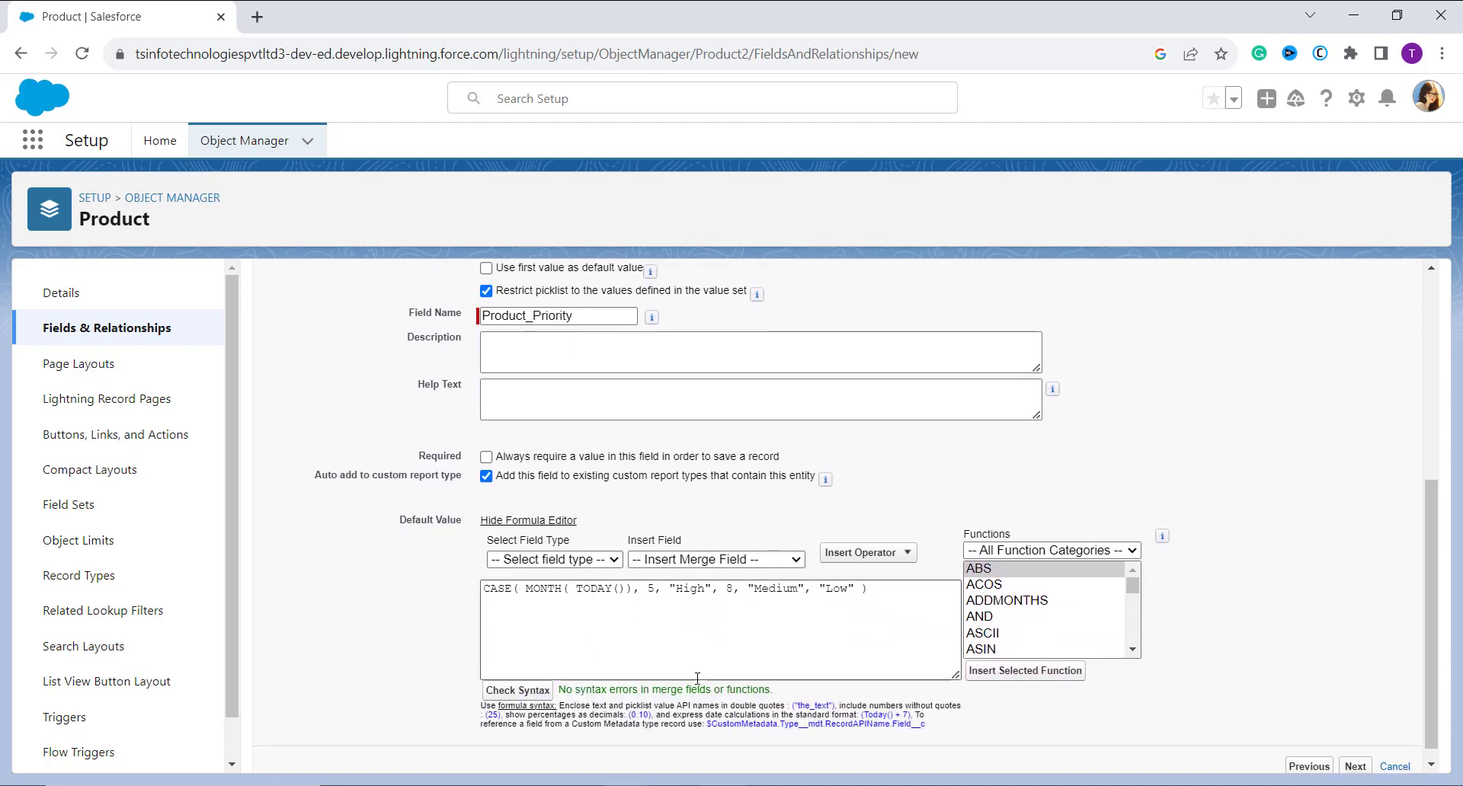
scroll(784, 610, "up", 3)
scroll(783, 610, "up", 2)
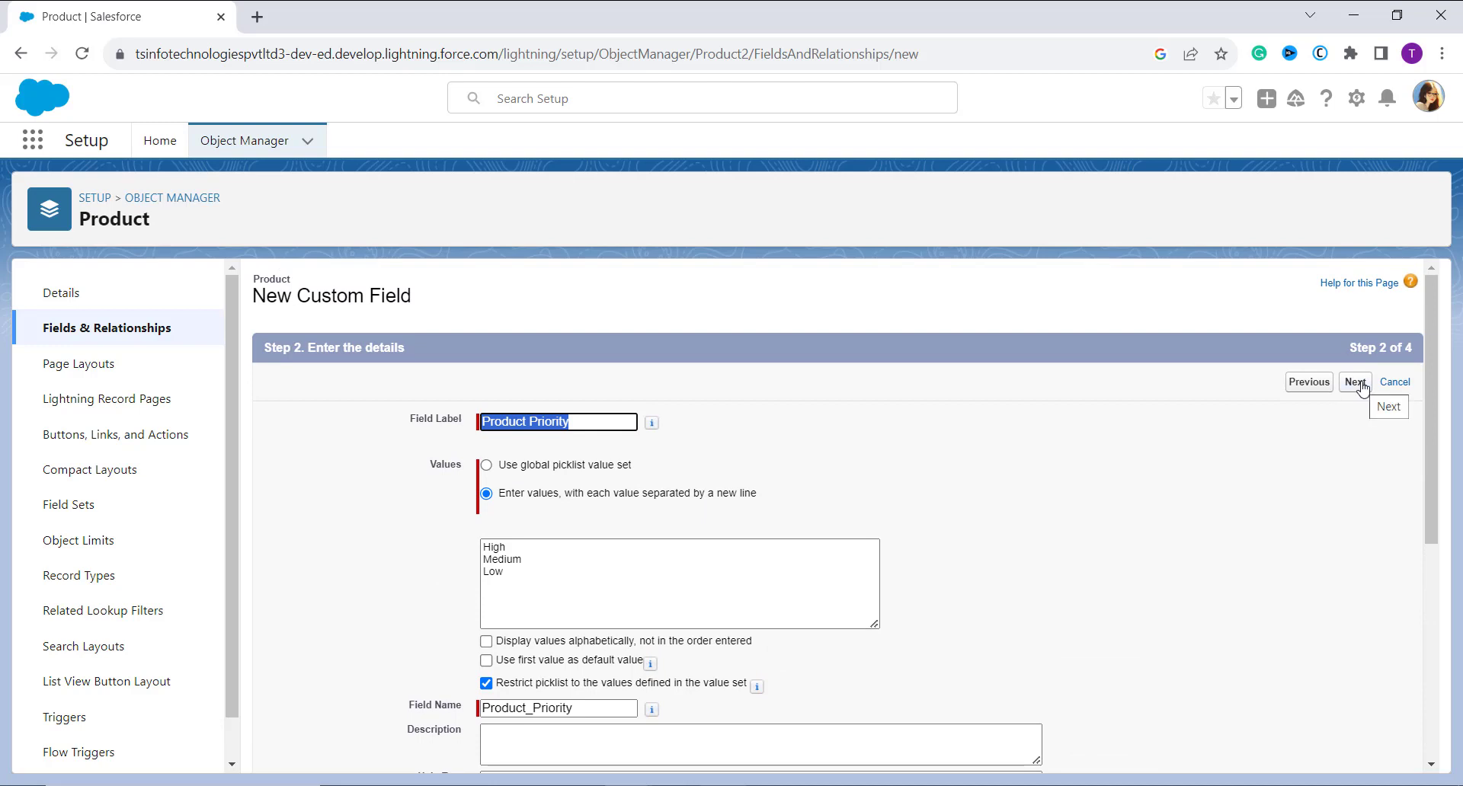
- Go on to field-level security and return to the field details to review the picklist values and default value formula
left_click(1361, 388)
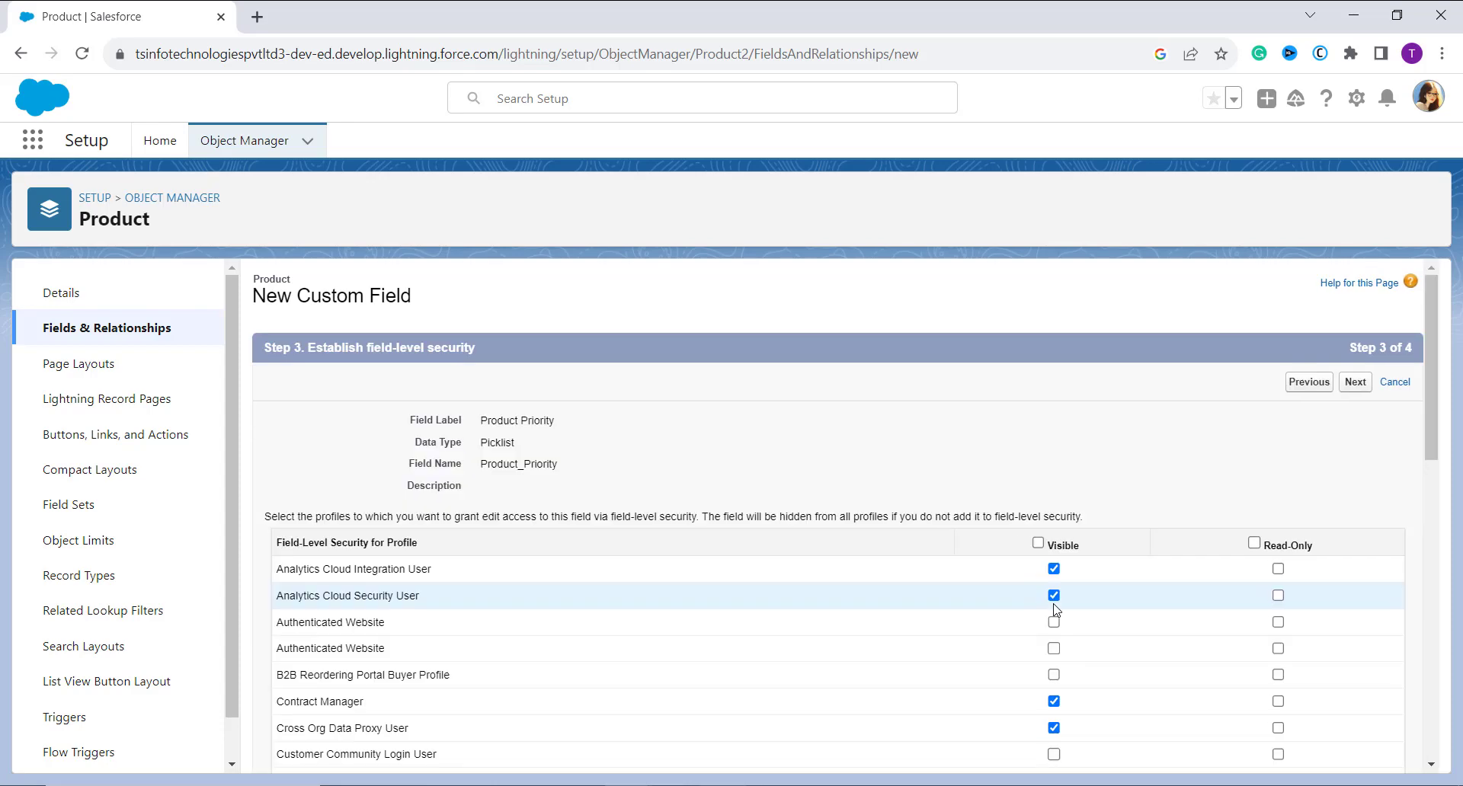
left_click(1305, 388)
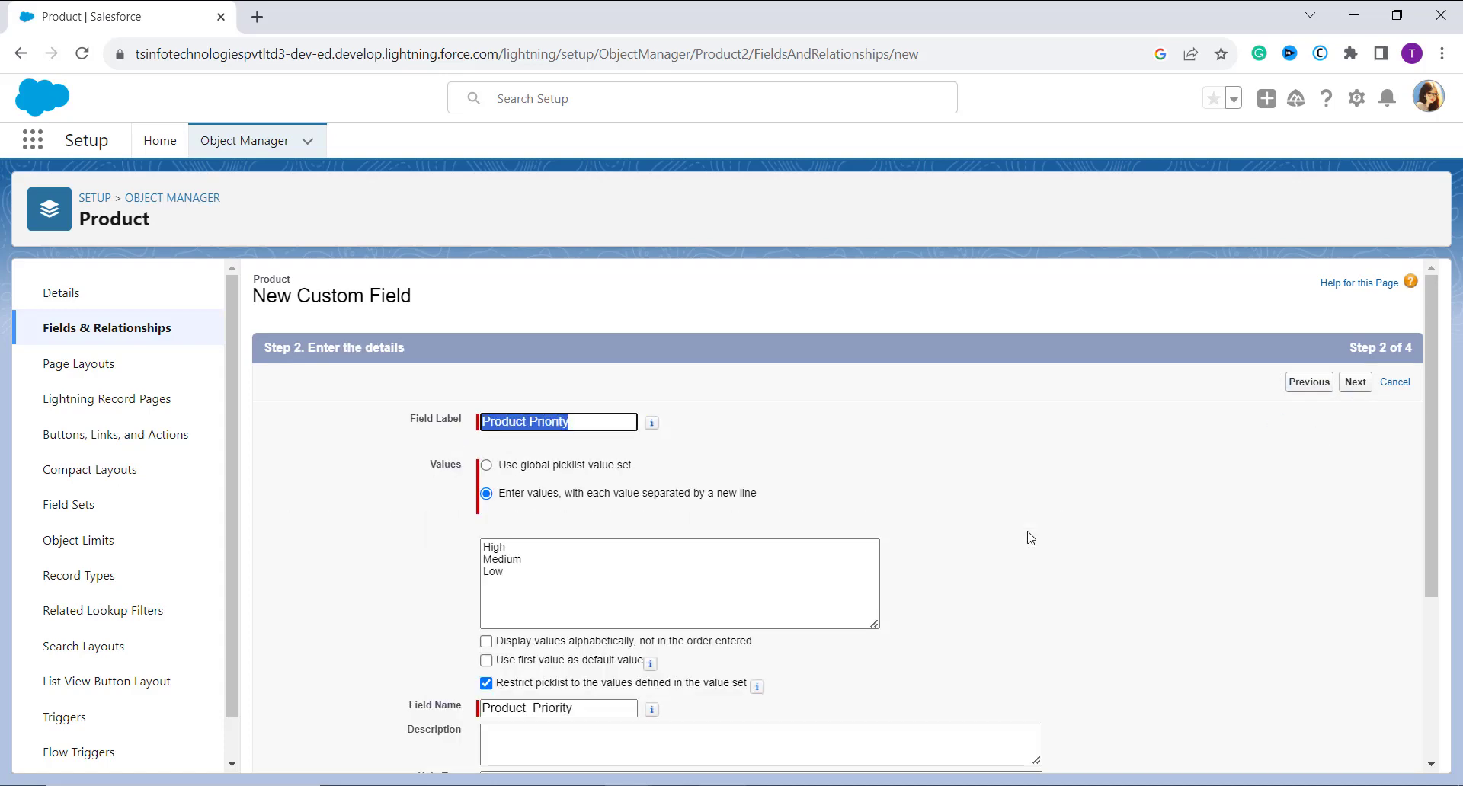
left_click(898, 612)
scroll(917, 607, "down", 1)
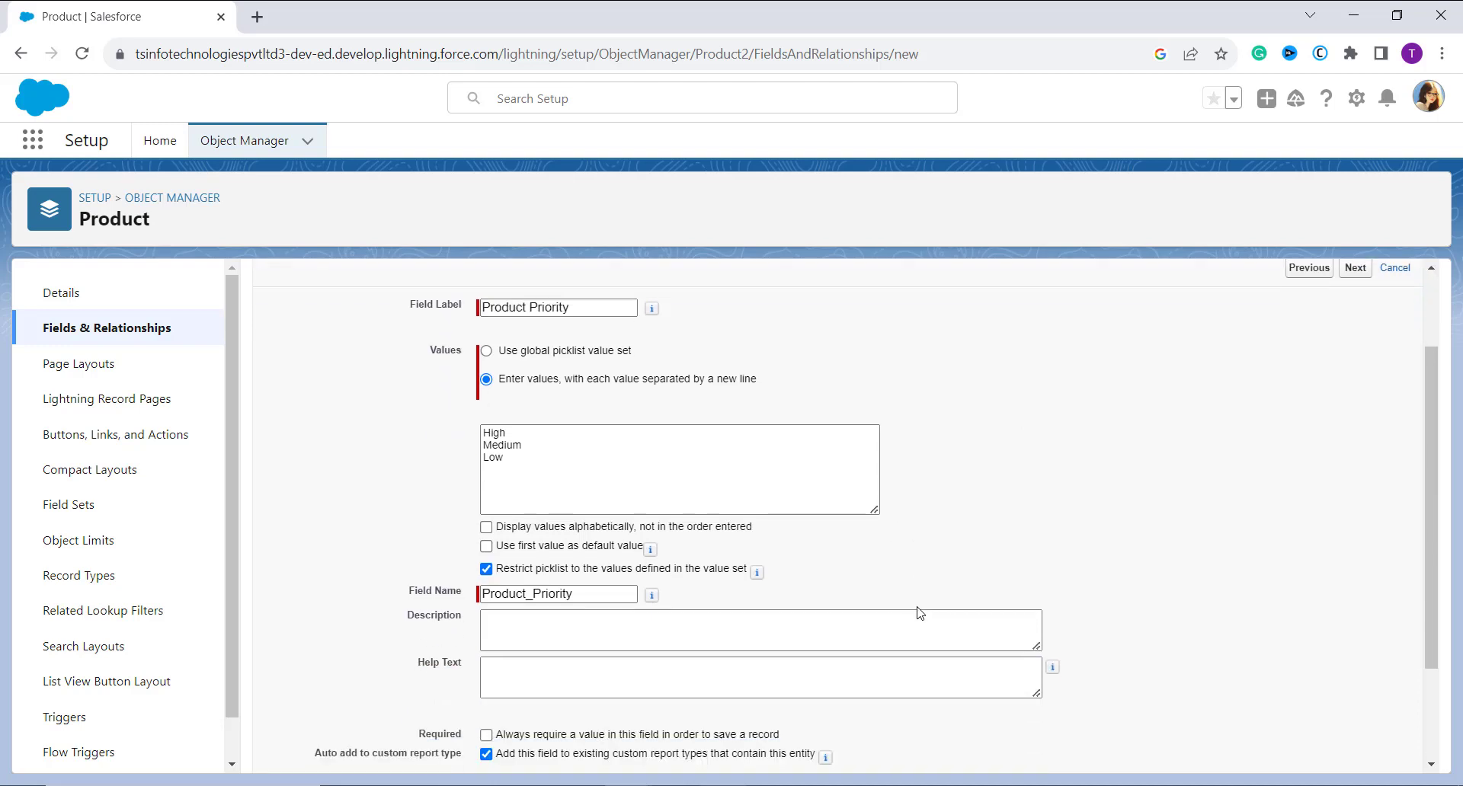
scroll(925, 583, "down", 2)
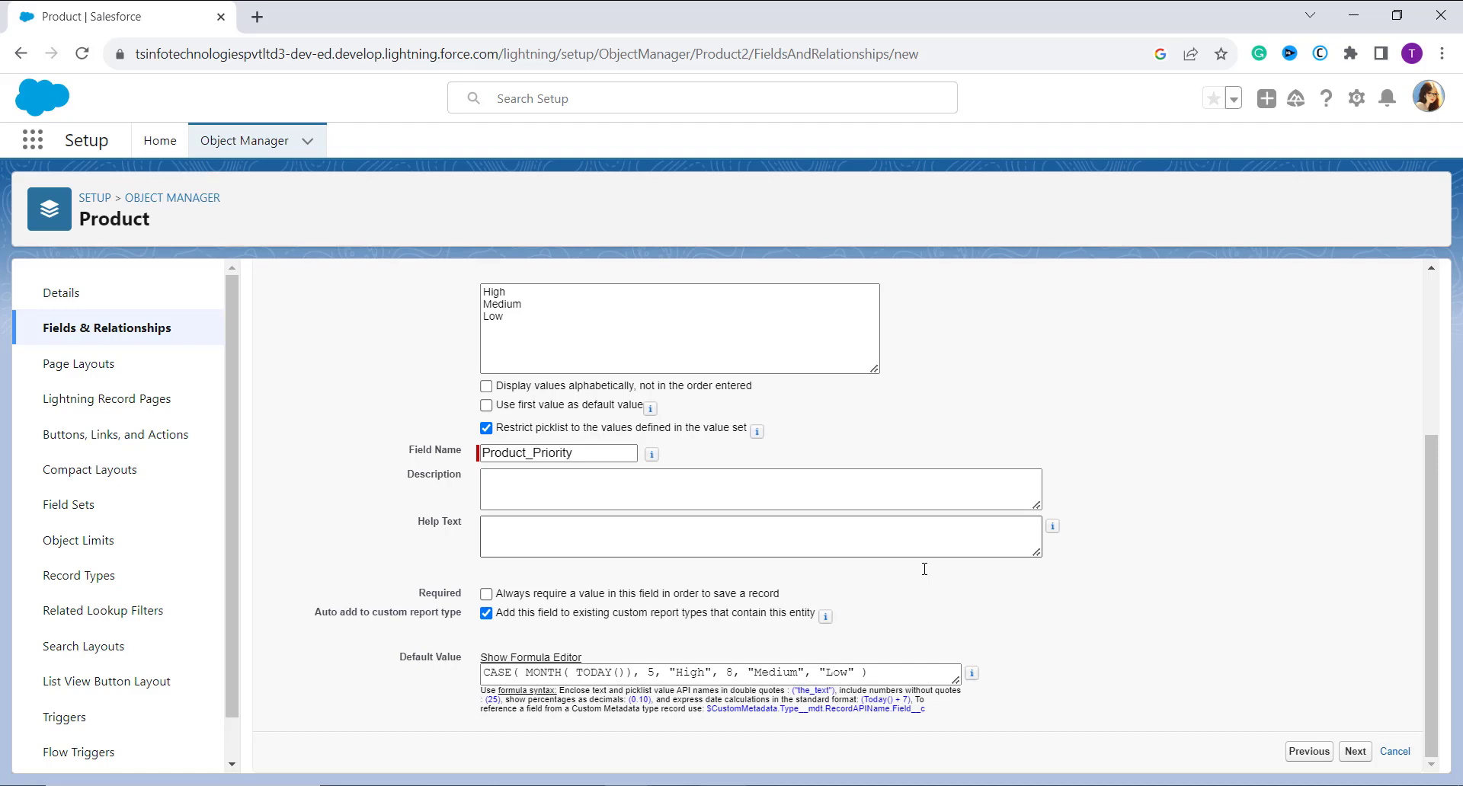
scroll(1205, 434, "up", 3)
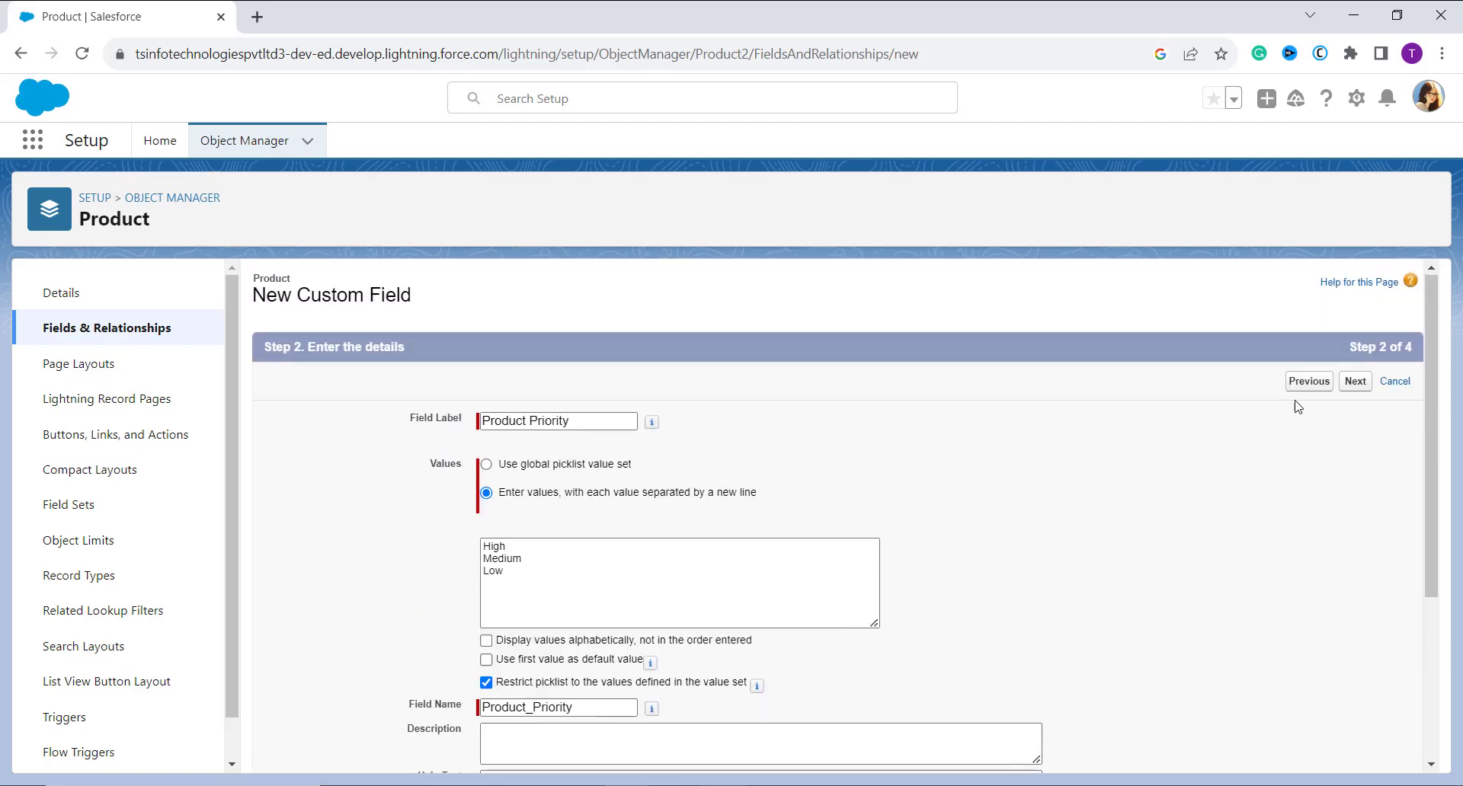
- Make the Product Priority field visible to all profiles in field-level security and continue to the page layout assignment
left_click(1356, 382)
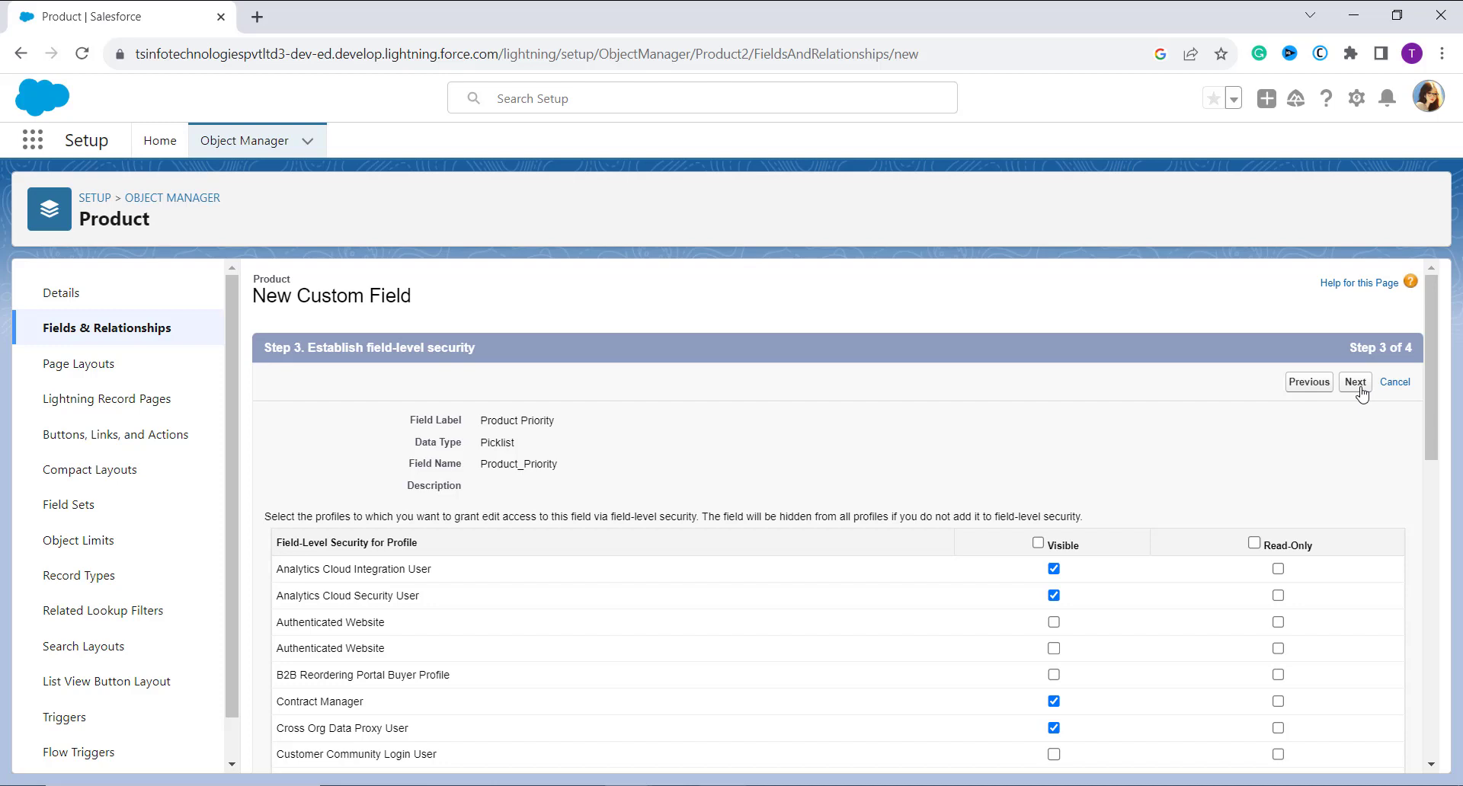
left_click(1039, 545)
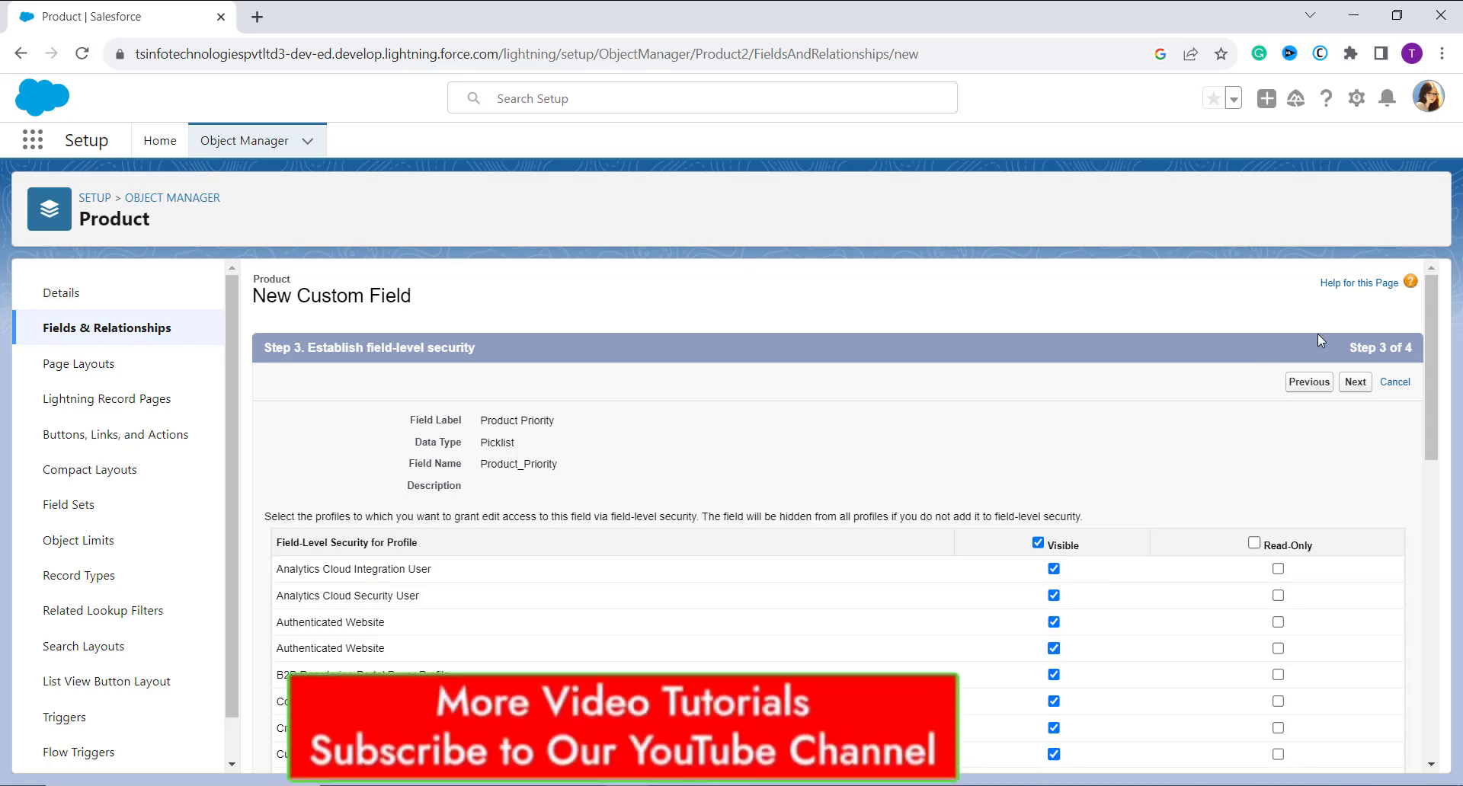
left_click(1354, 382)
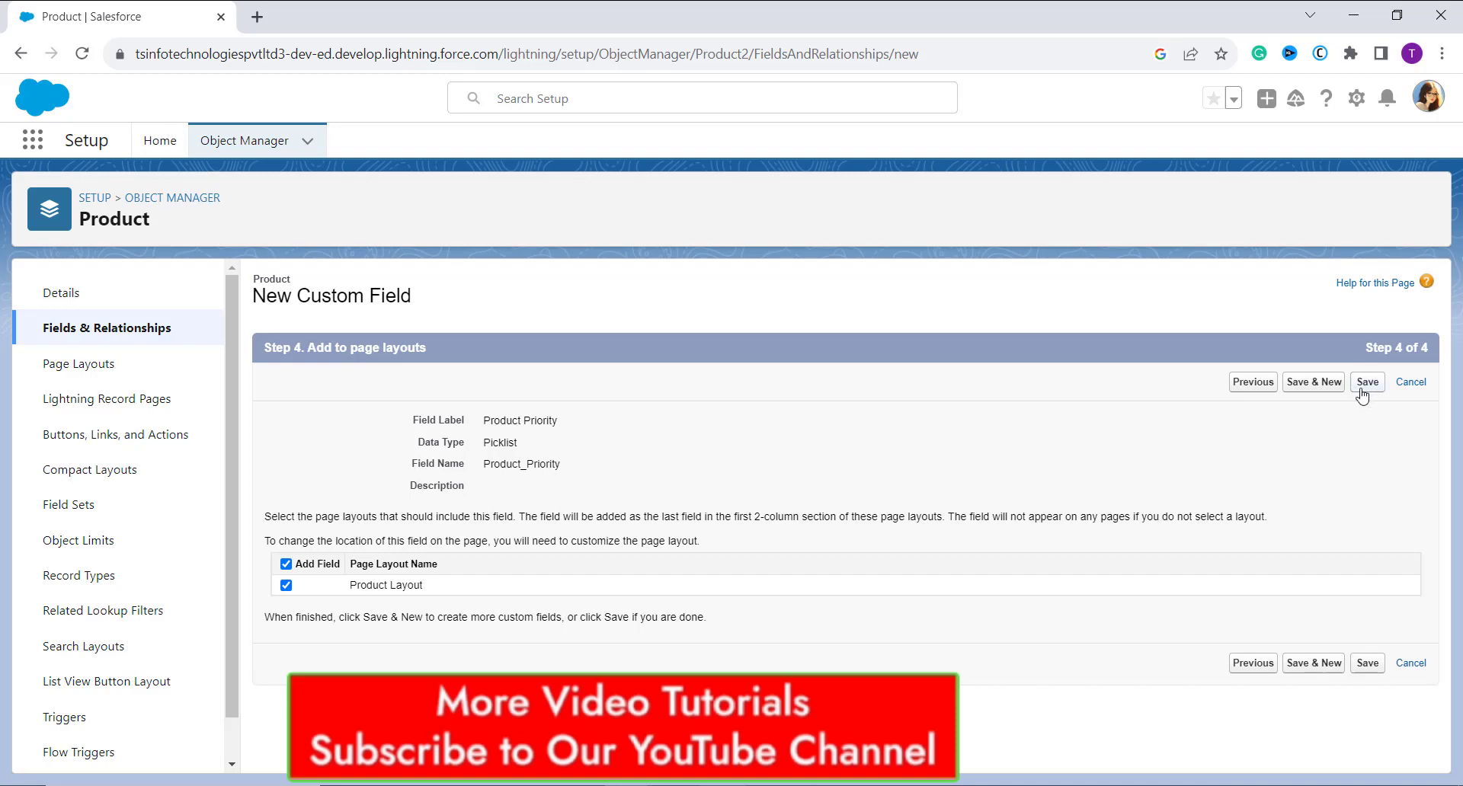
- Save the Product Priority field with the Product Layout included and switch to Salesforce Classic
left_click(1366, 383)
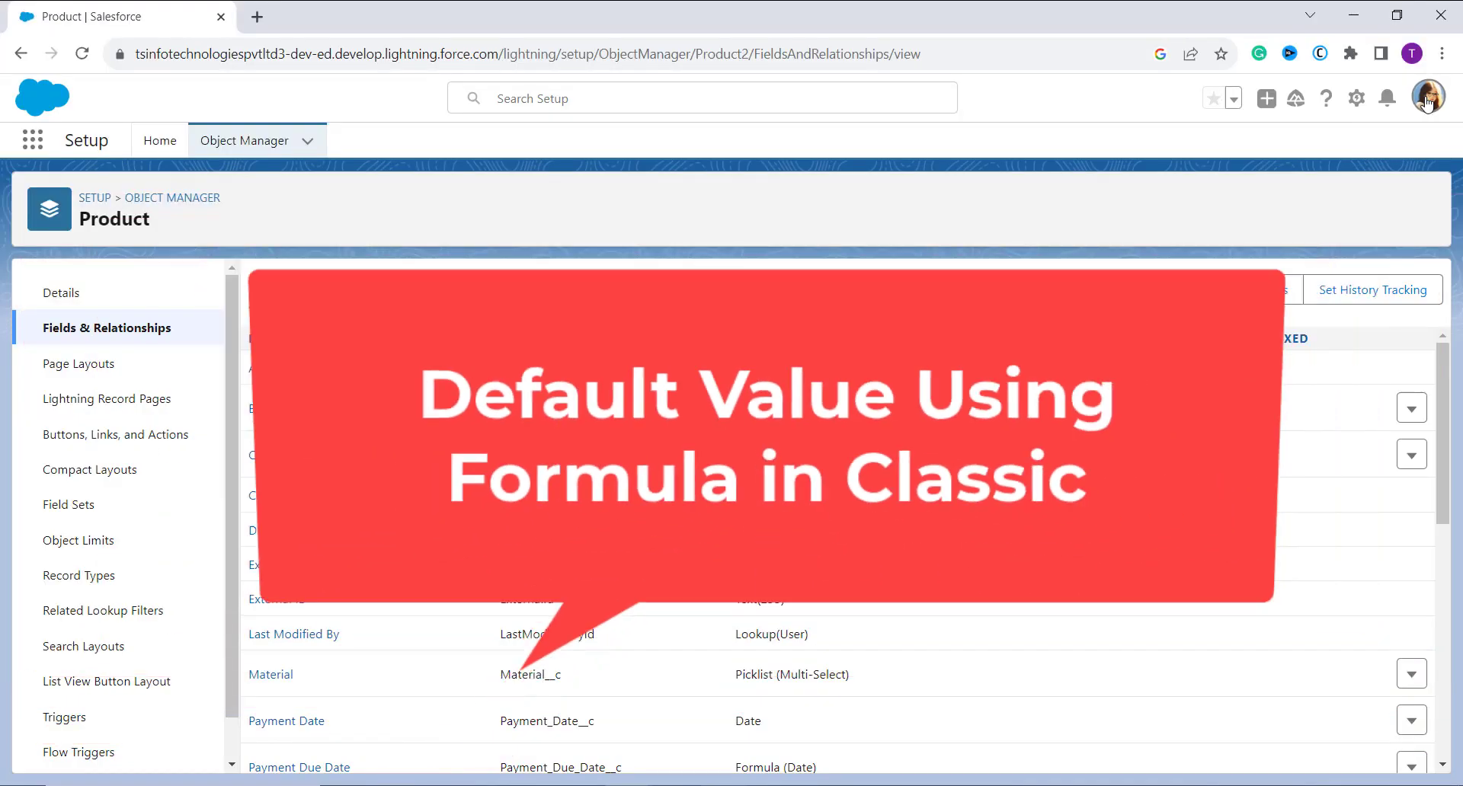
left_click(1427, 98)
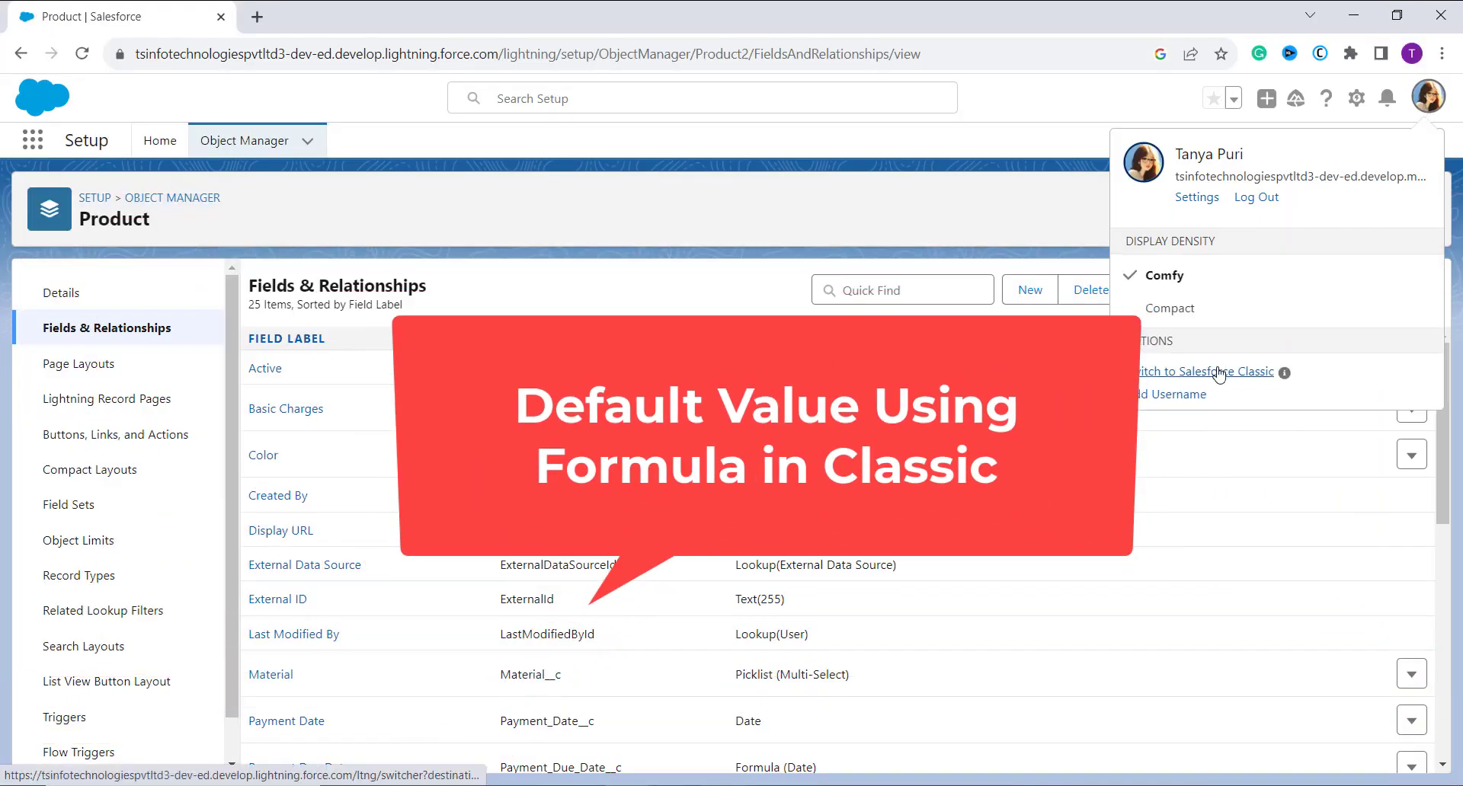
left_click(1219, 372)
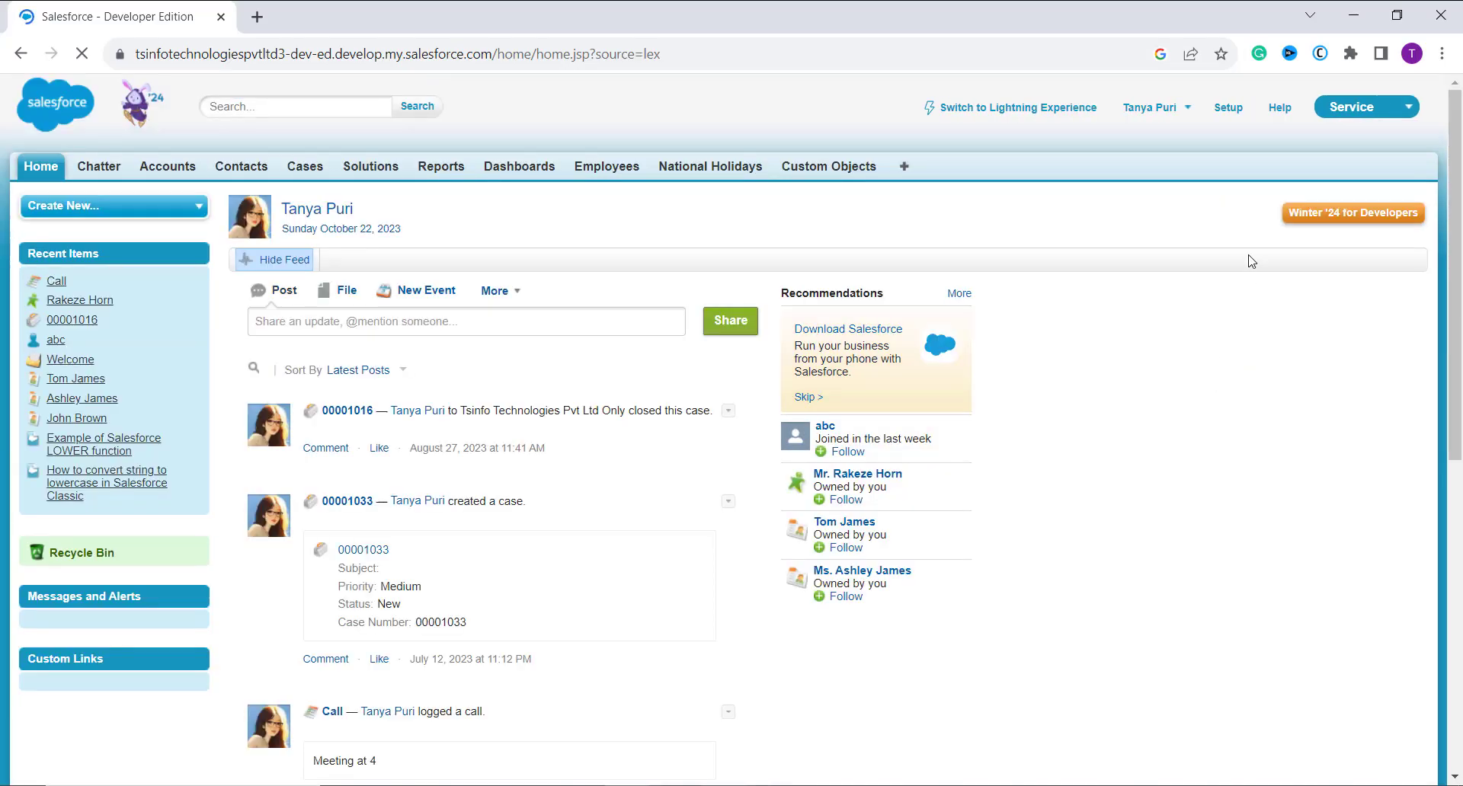
- Open Setup and go to the field list of the Contracts object under the Customize section
left_click(1227, 113)
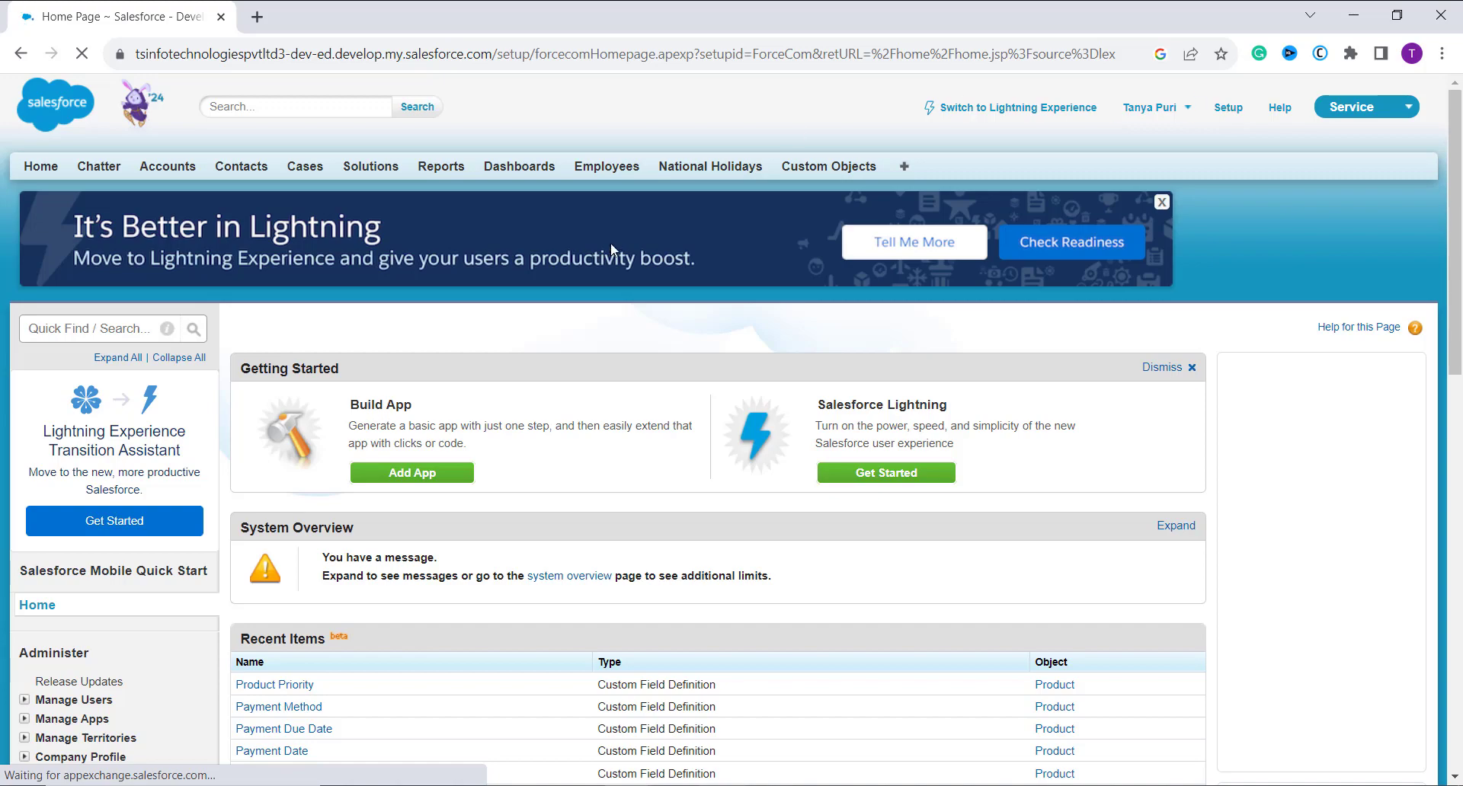
scroll(178, 591, "down", 8)
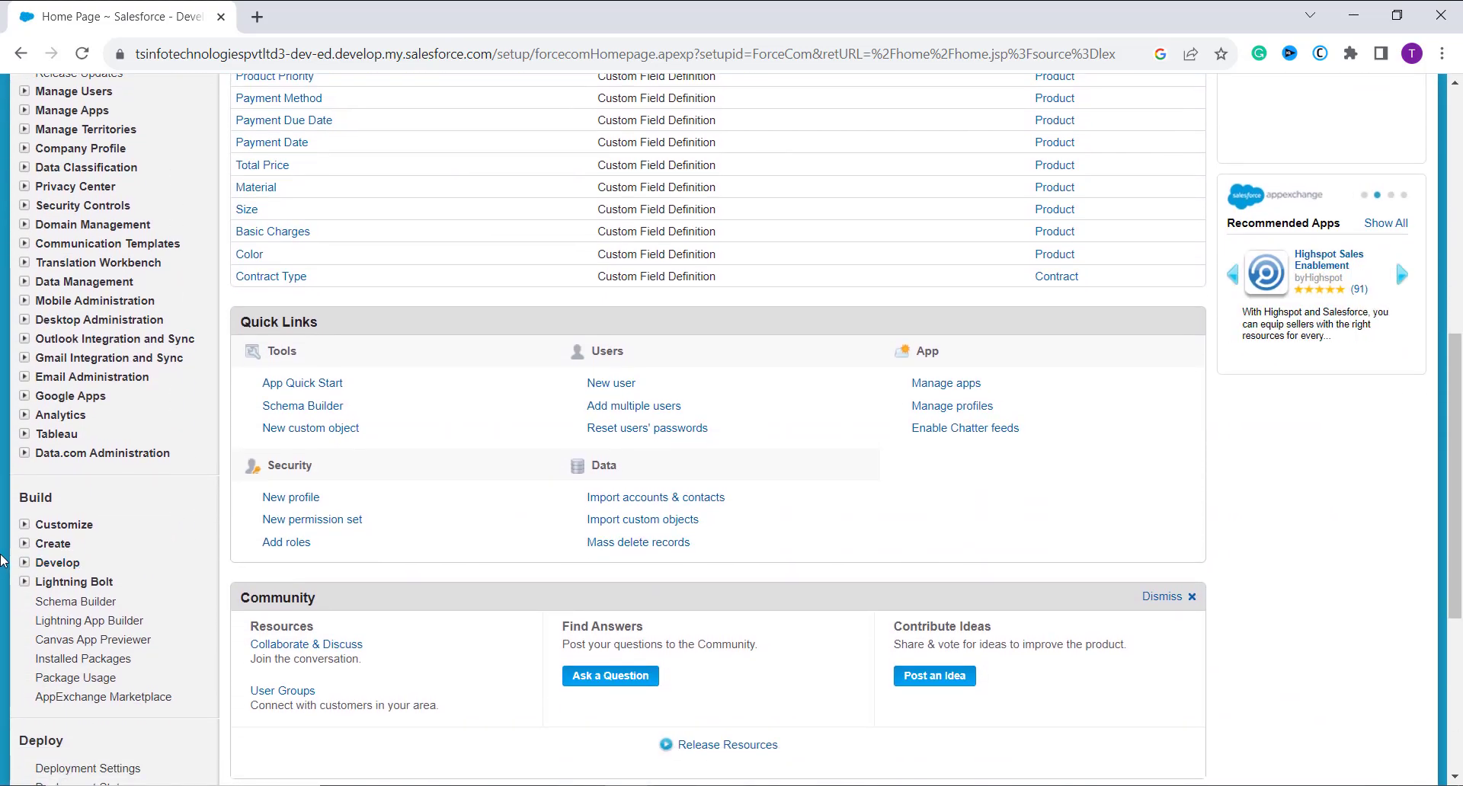
scroll(39, 571, "down", 3)
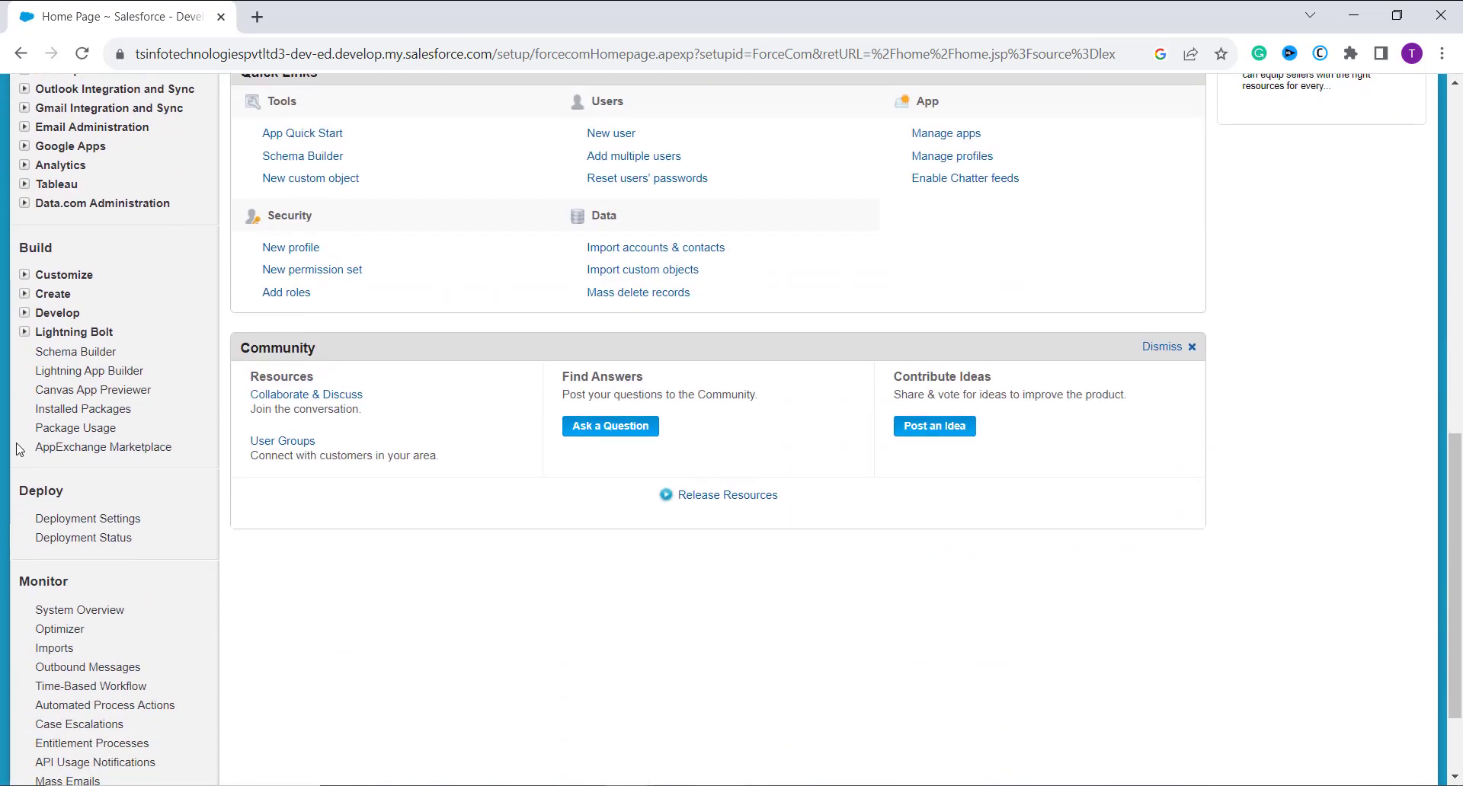
left_click(26, 275)
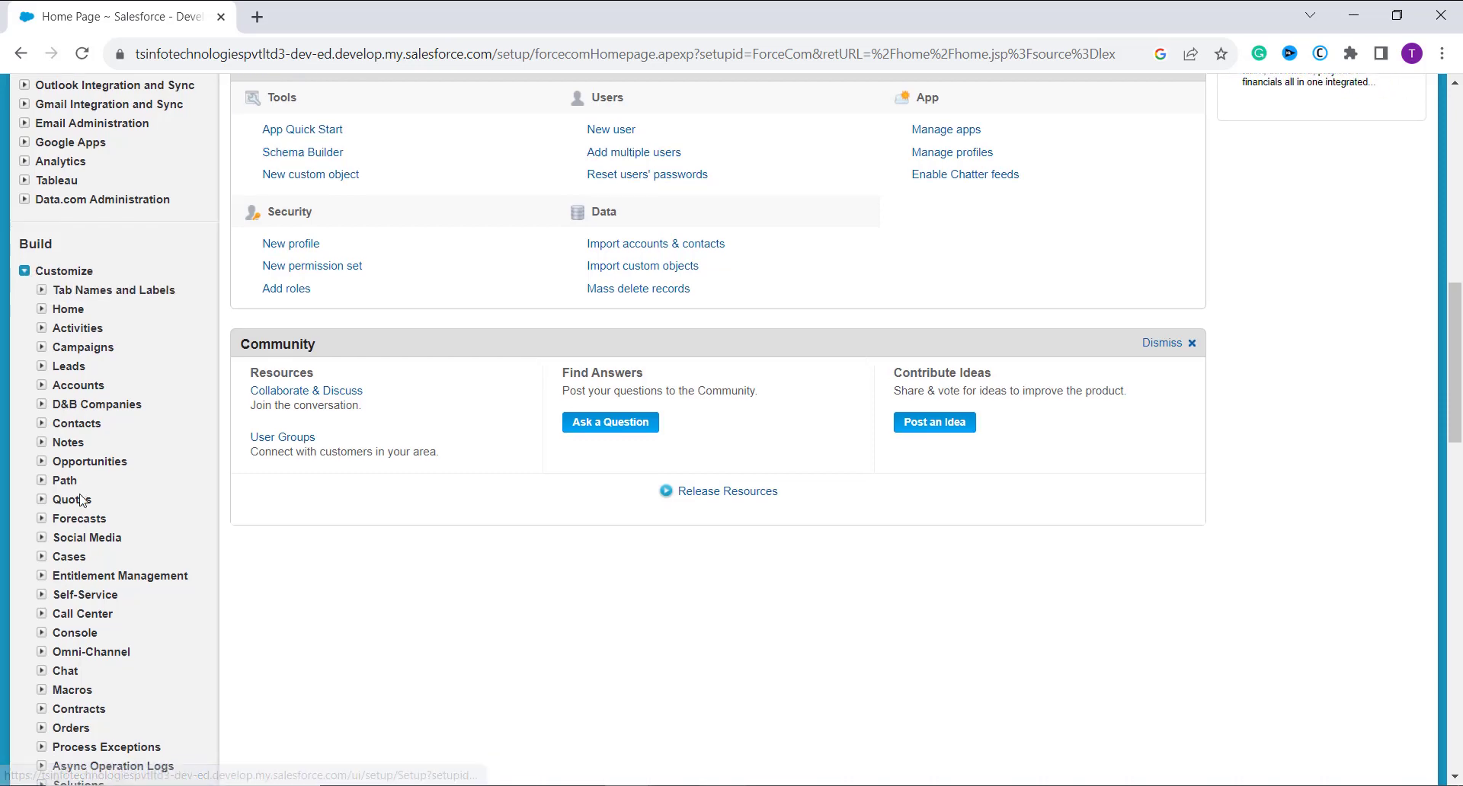
scroll(82, 500, "down", 1)
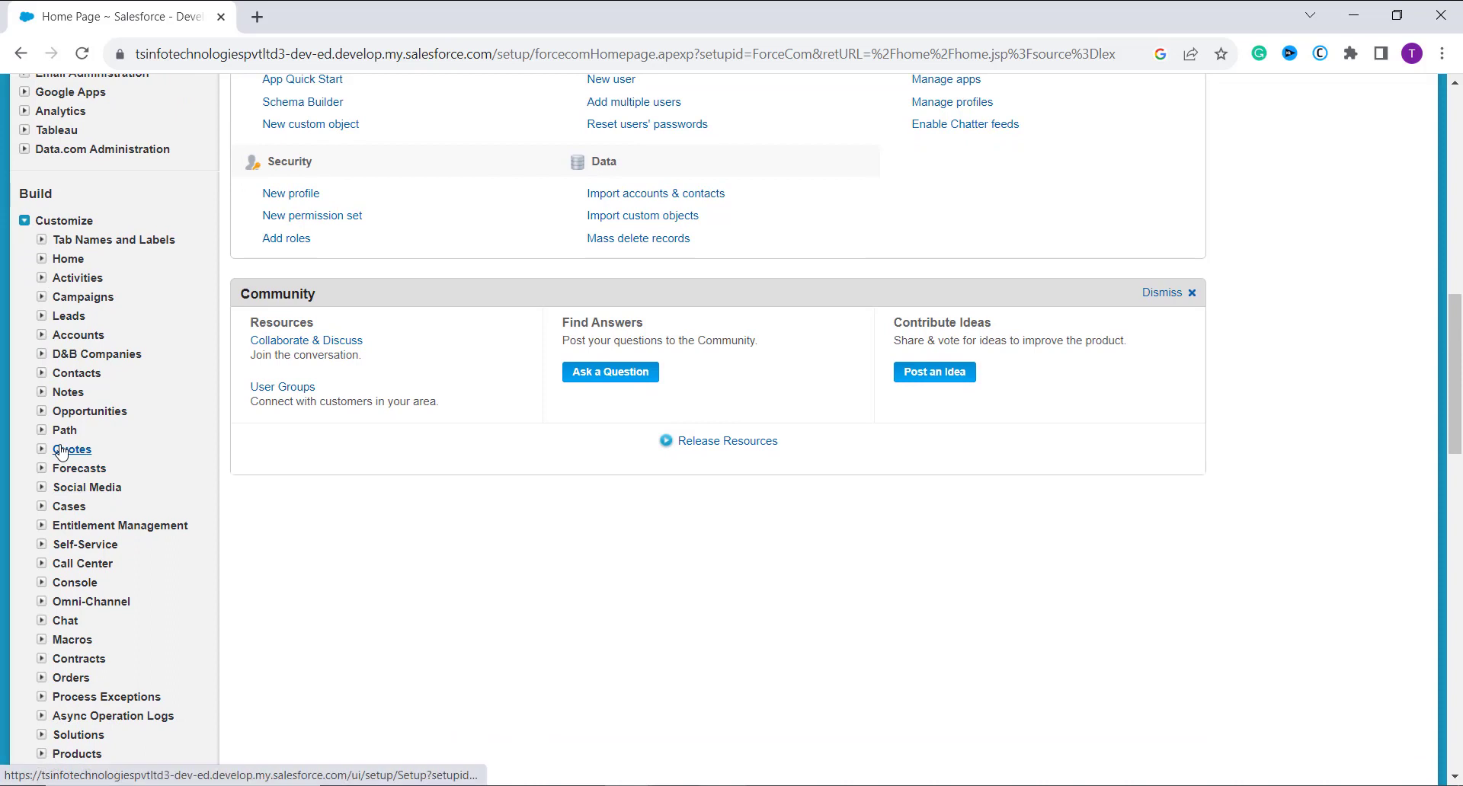
scroll(65, 592, "down", 2)
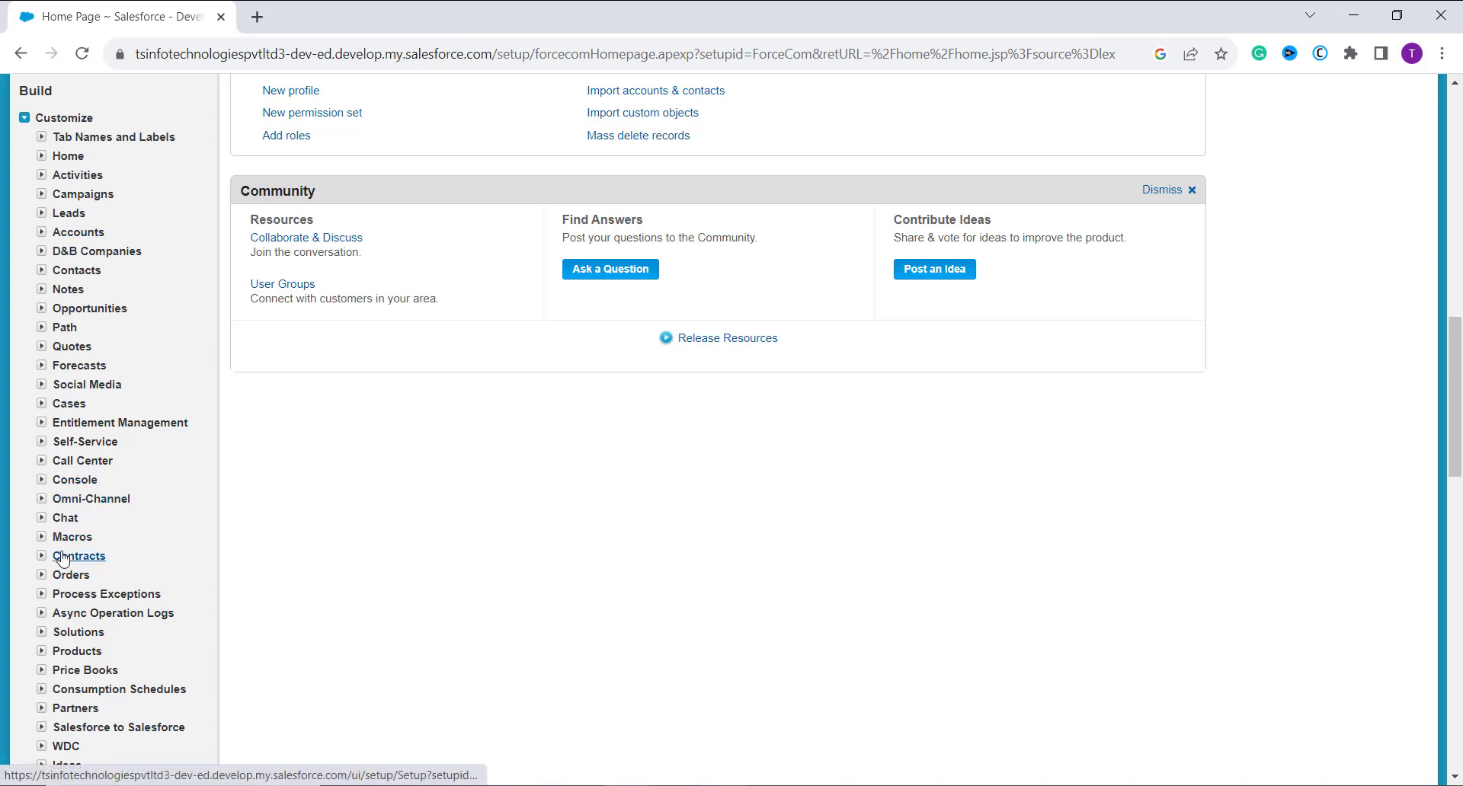
left_click(43, 556)
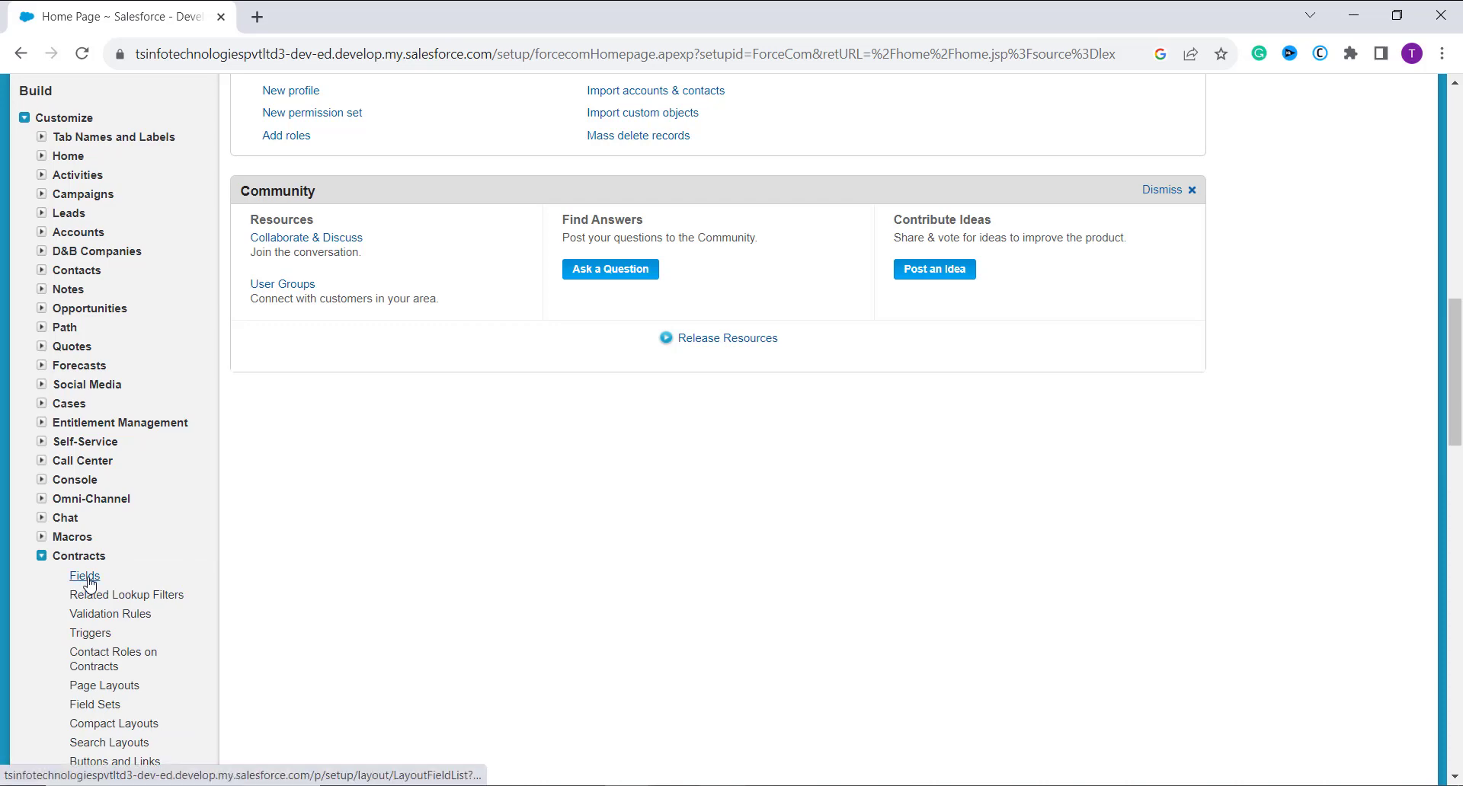
left_click(86, 579)
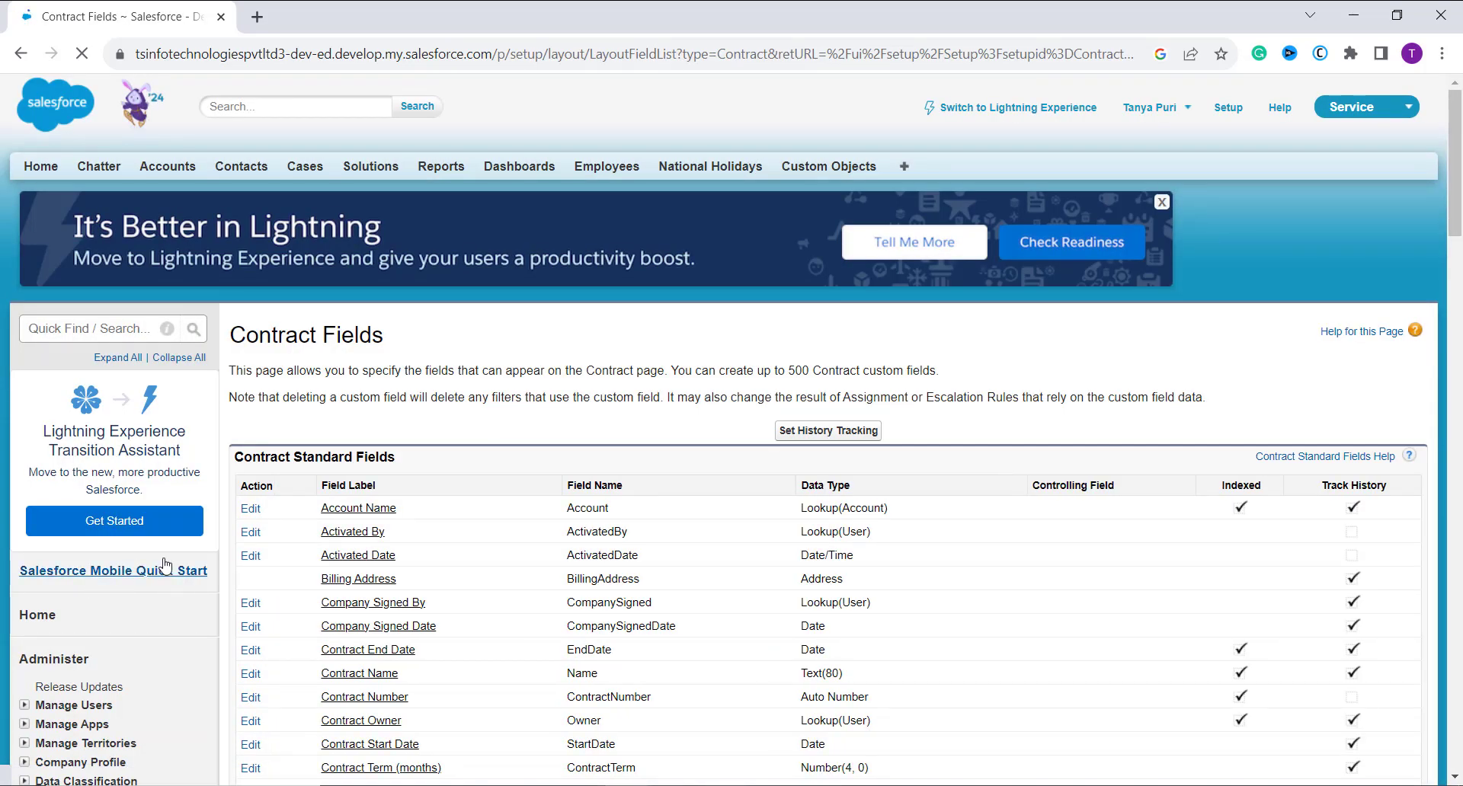
- Start a new Contract custom field with the Picklist data type and continue to its details
scroll(562, 604, "down", 4)
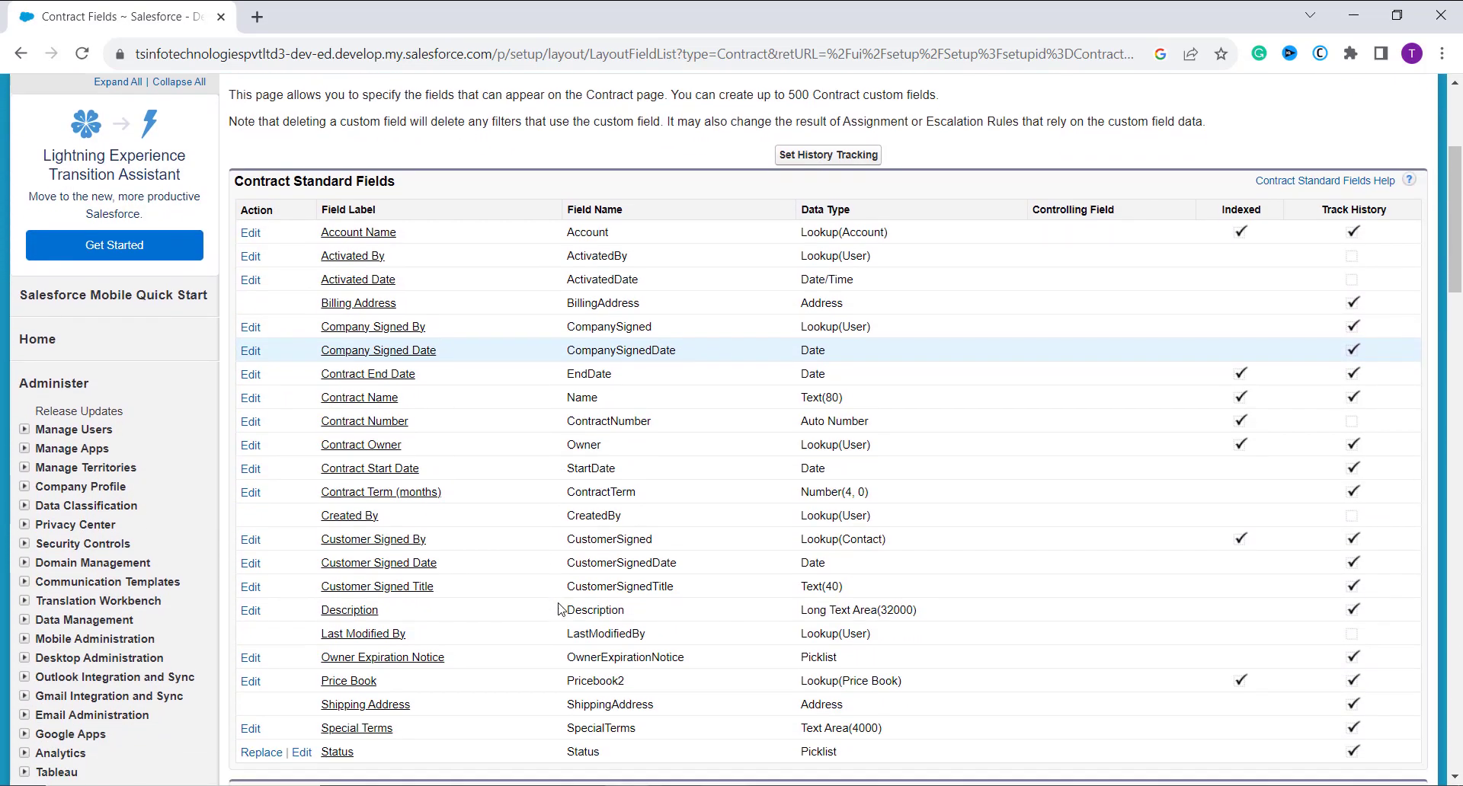
scroll(562, 609, "down", 4)
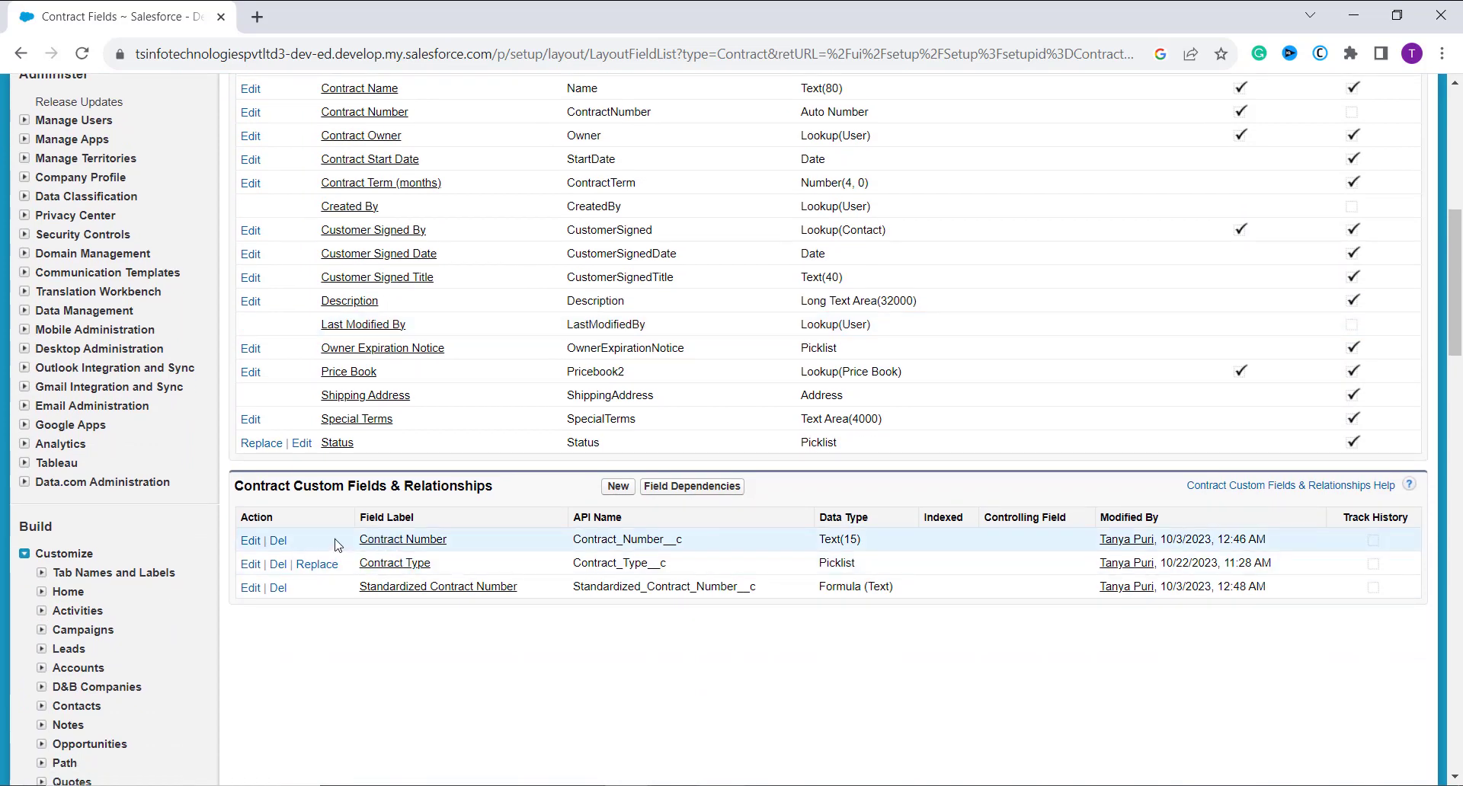
left_click(616, 488)
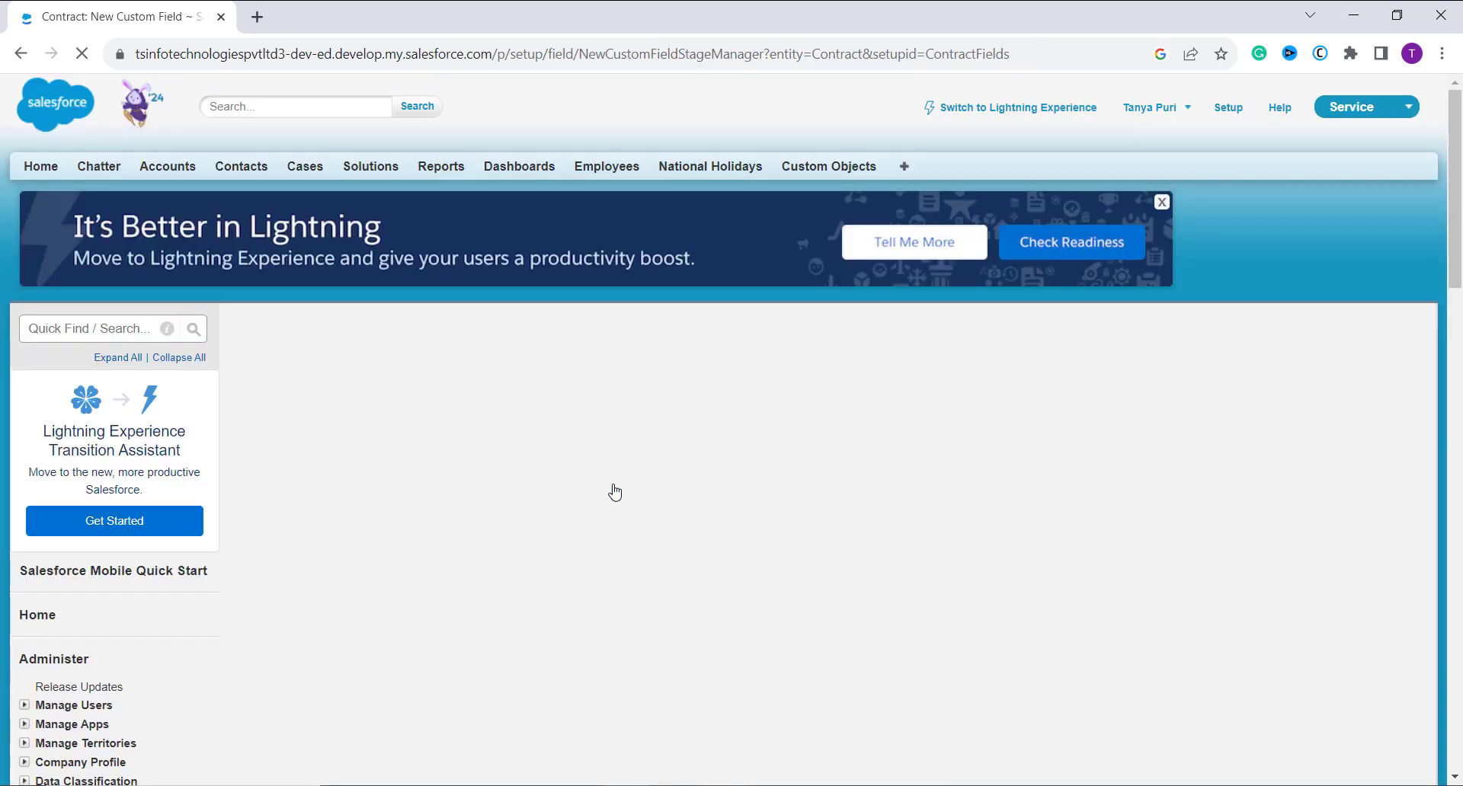
scroll(482, 577, "down", 2)
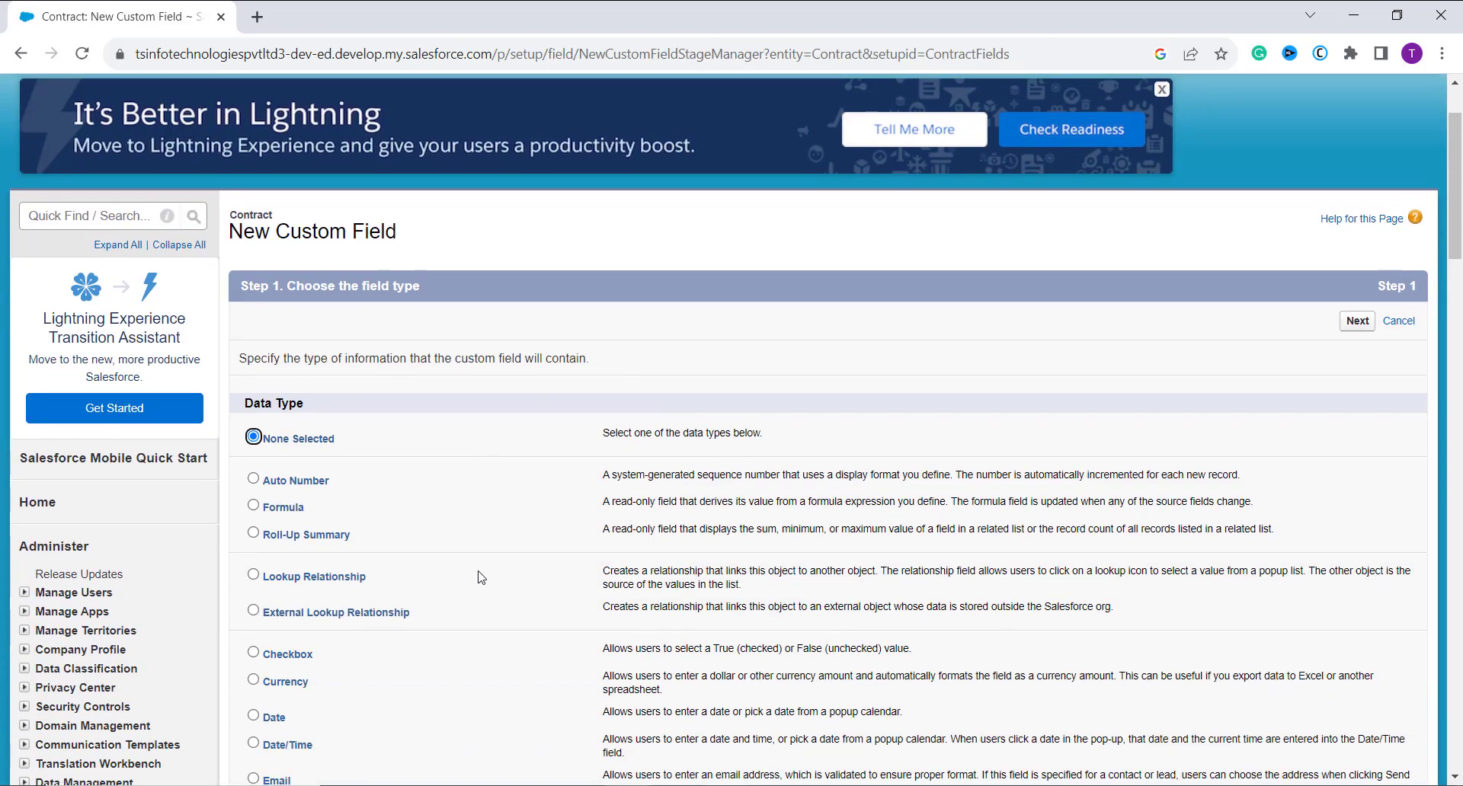
scroll(481, 576, "down", 3)
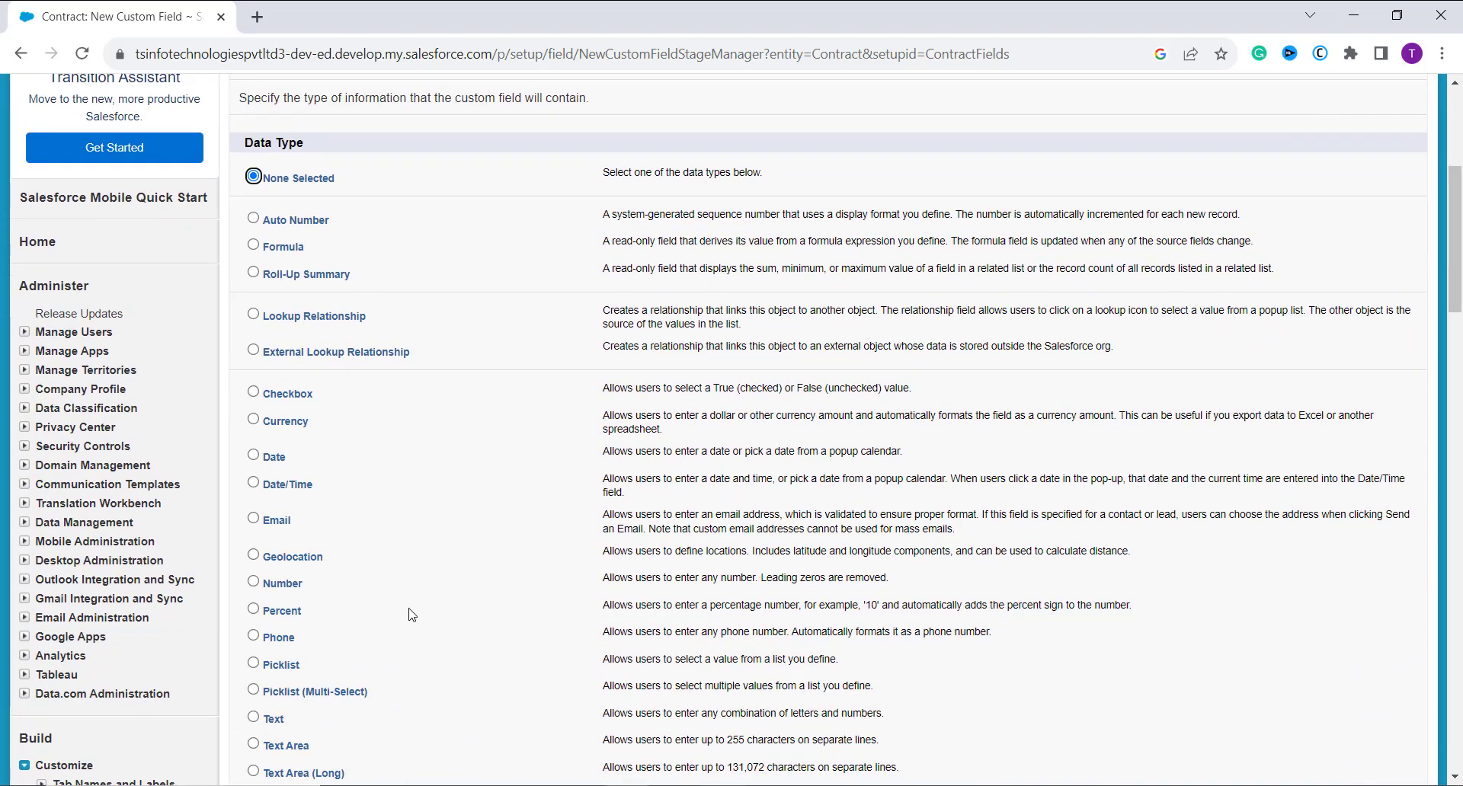
left_click(255, 668)
scroll(795, 495, "up", 4)
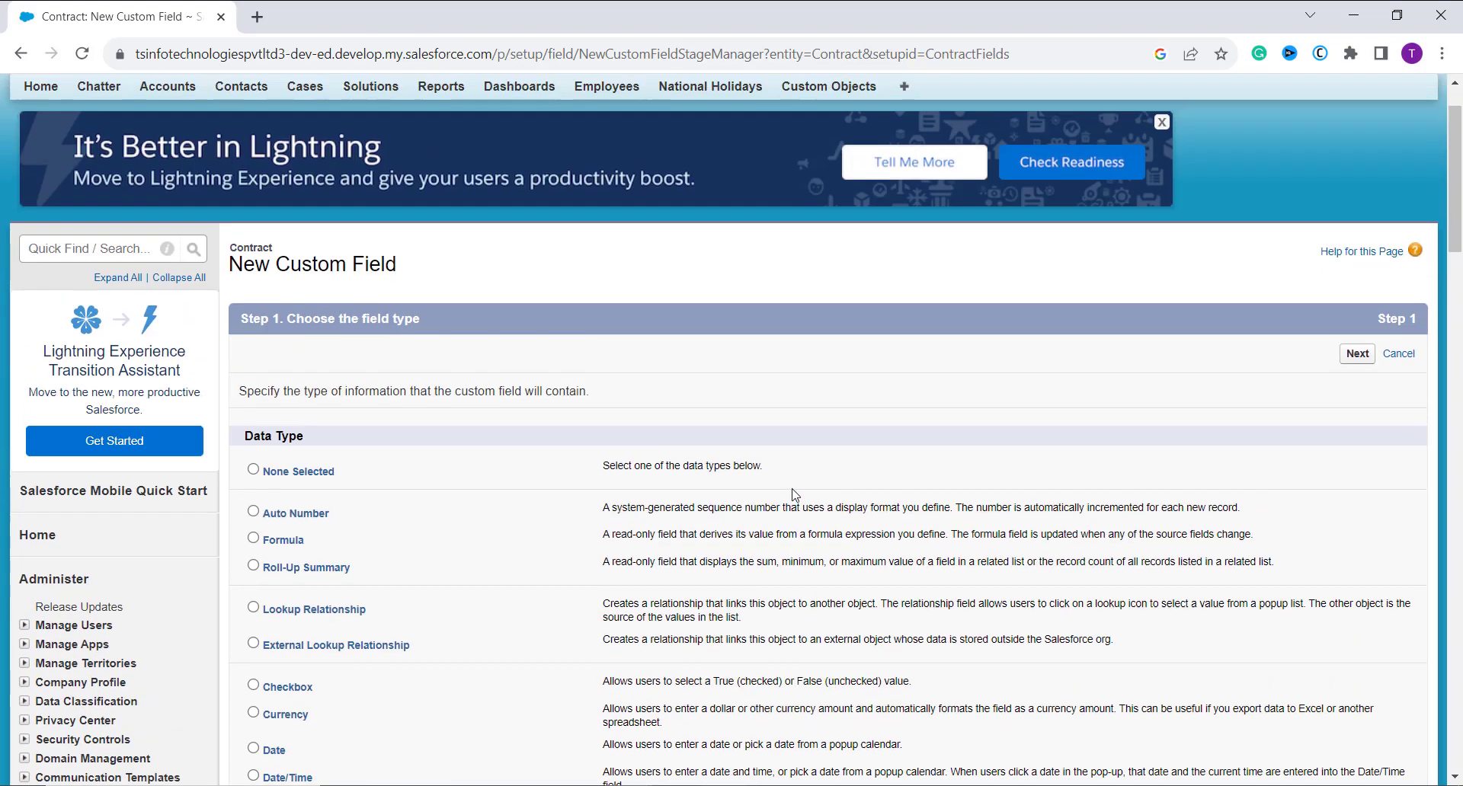
scroll(794, 495, "up", 1)
left_click(1366, 373)
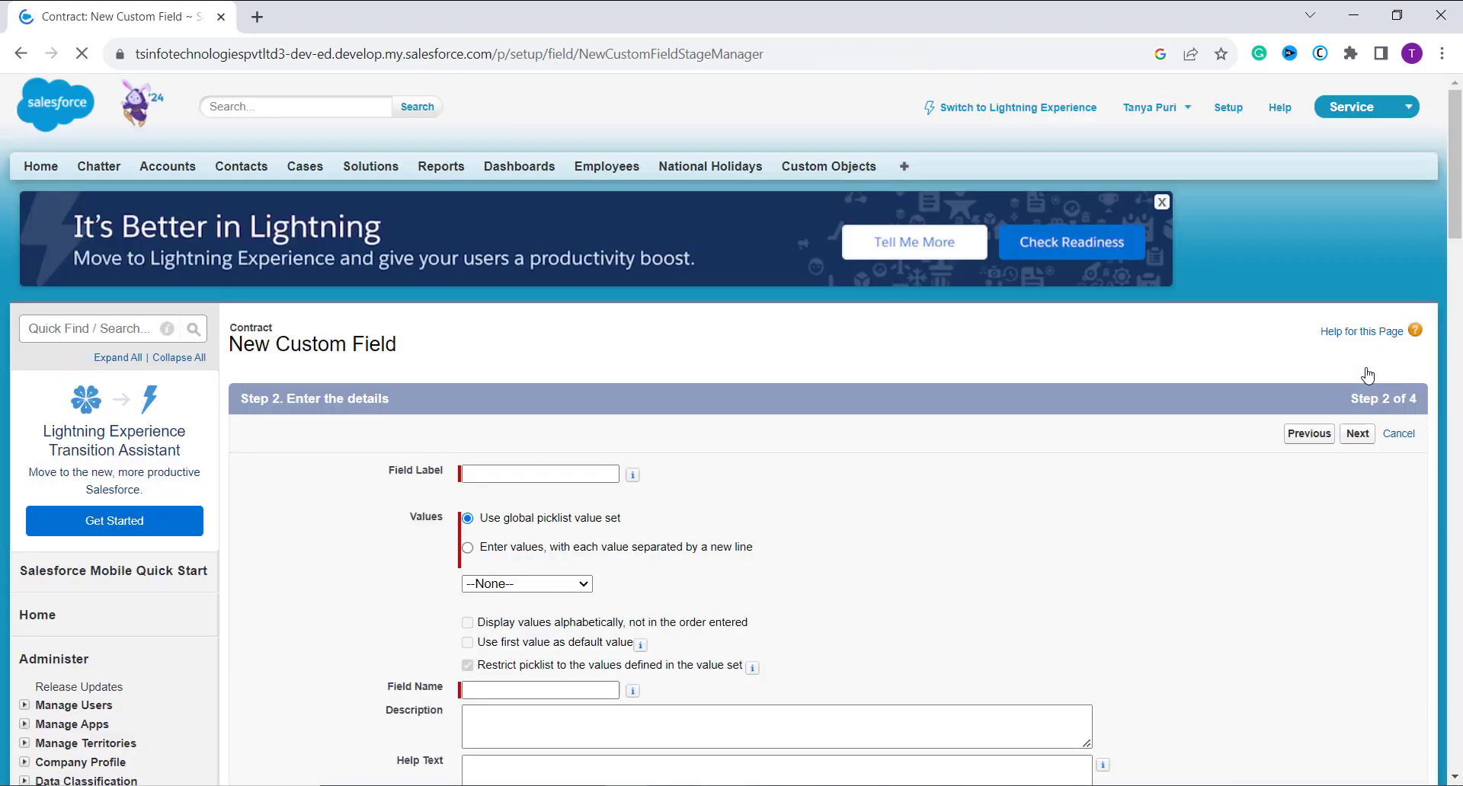
- Label the field Contract Validation and choose to enter its values manually, each separated by a new line
left_click(478, 472)
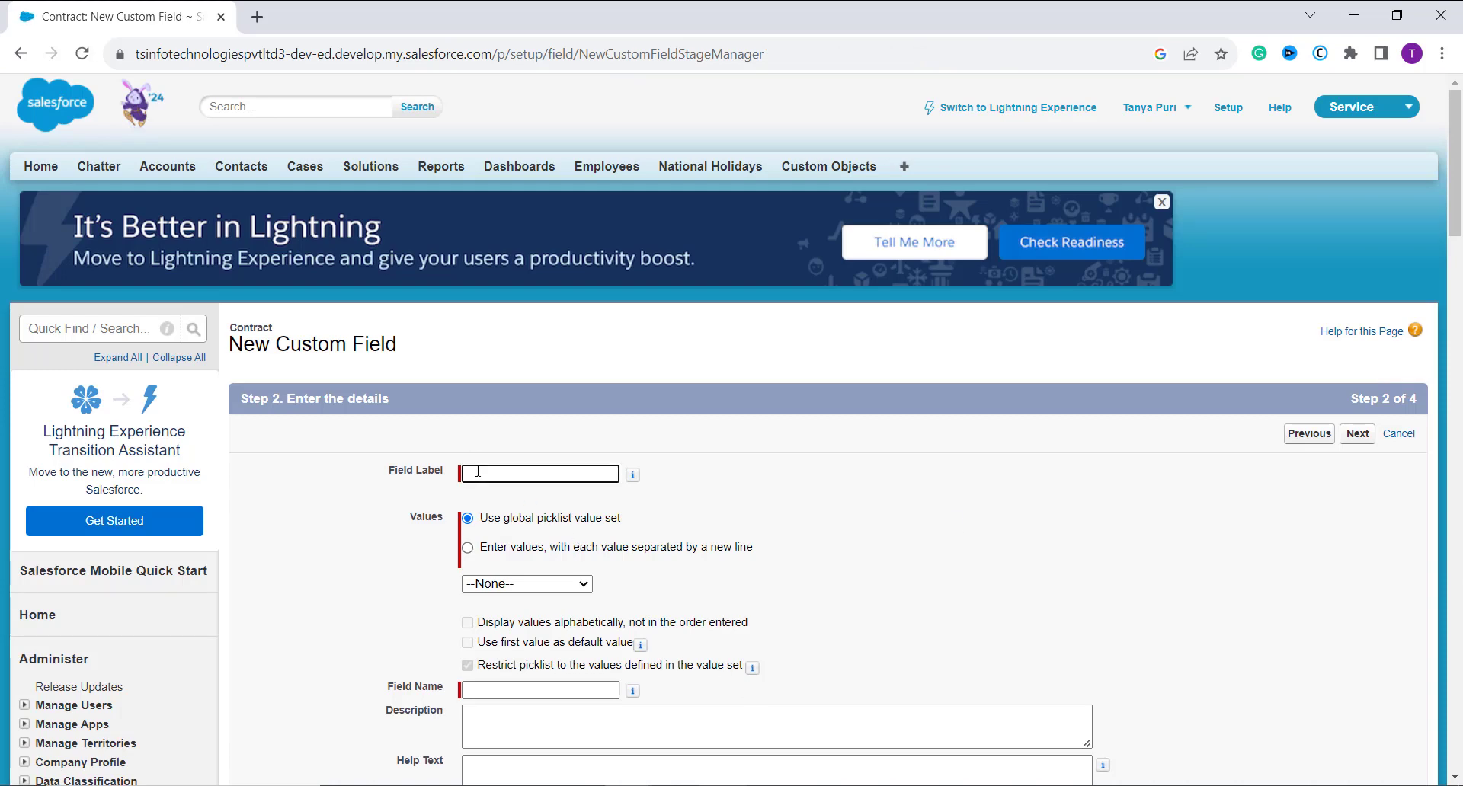
type("Contract Validation")
left_click(495, 523)
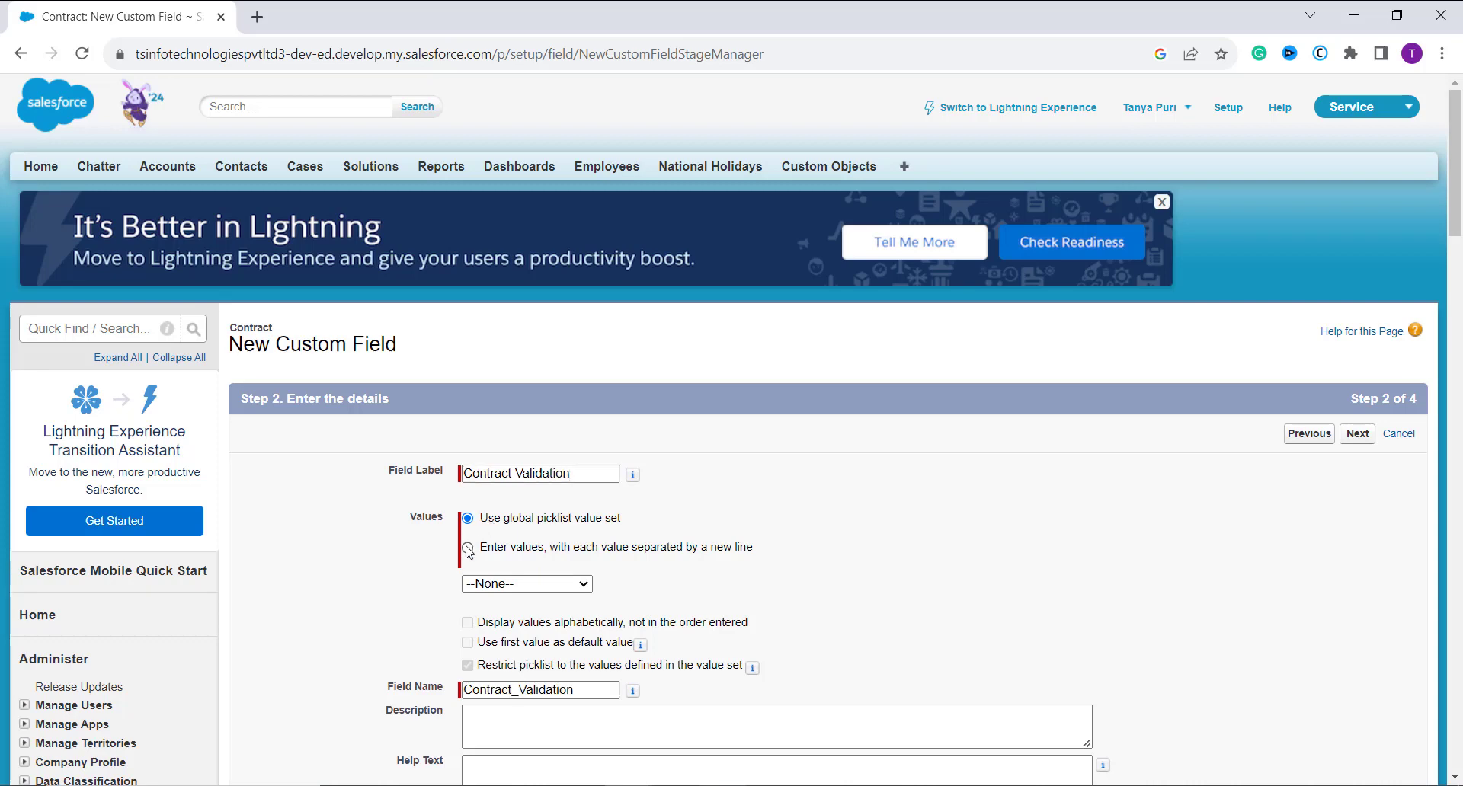
left_click(467, 547)
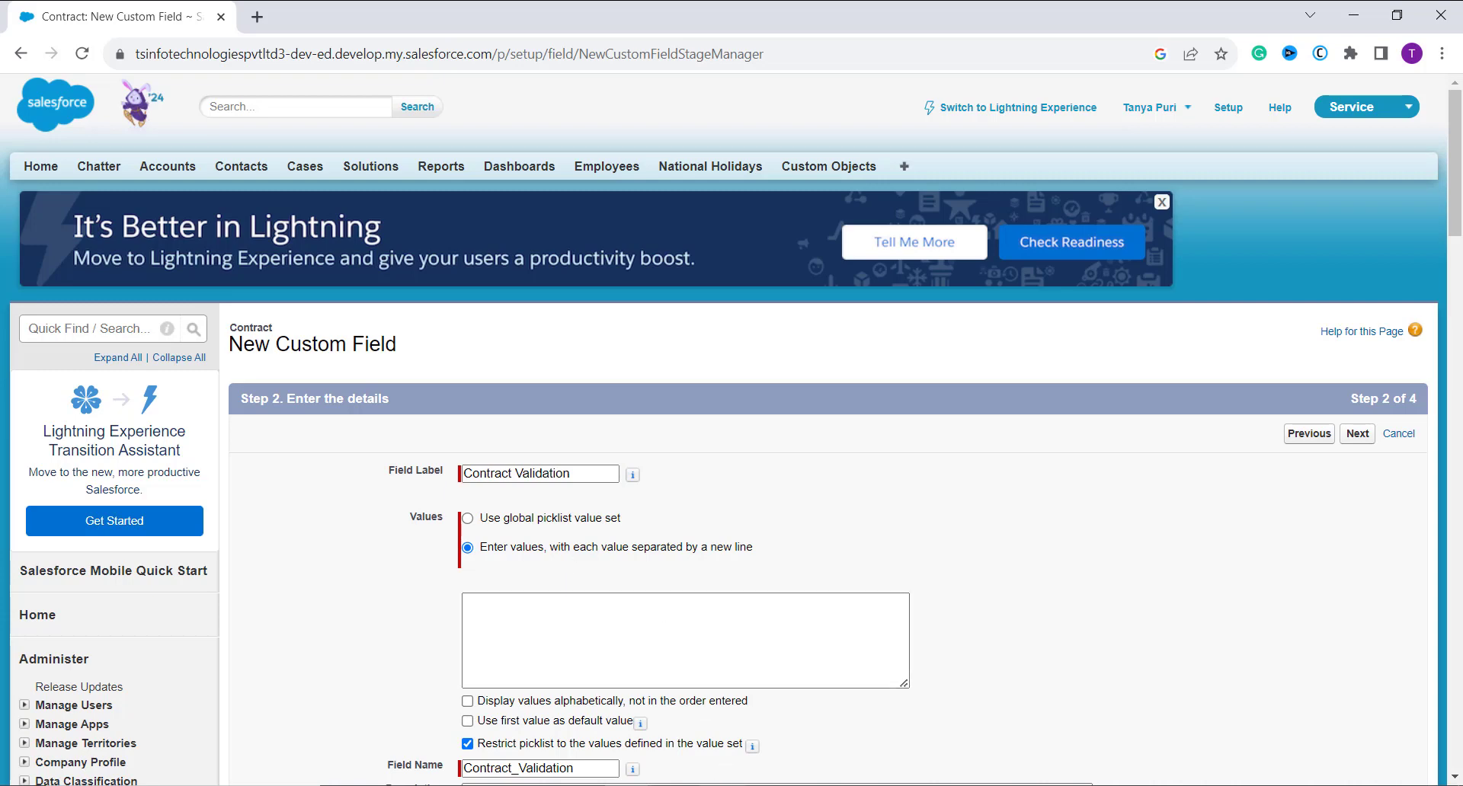
- Enter the picklist values Signed and Unsigned, copied from Notepad, for the Contract Validation field
key("alt+Tab")
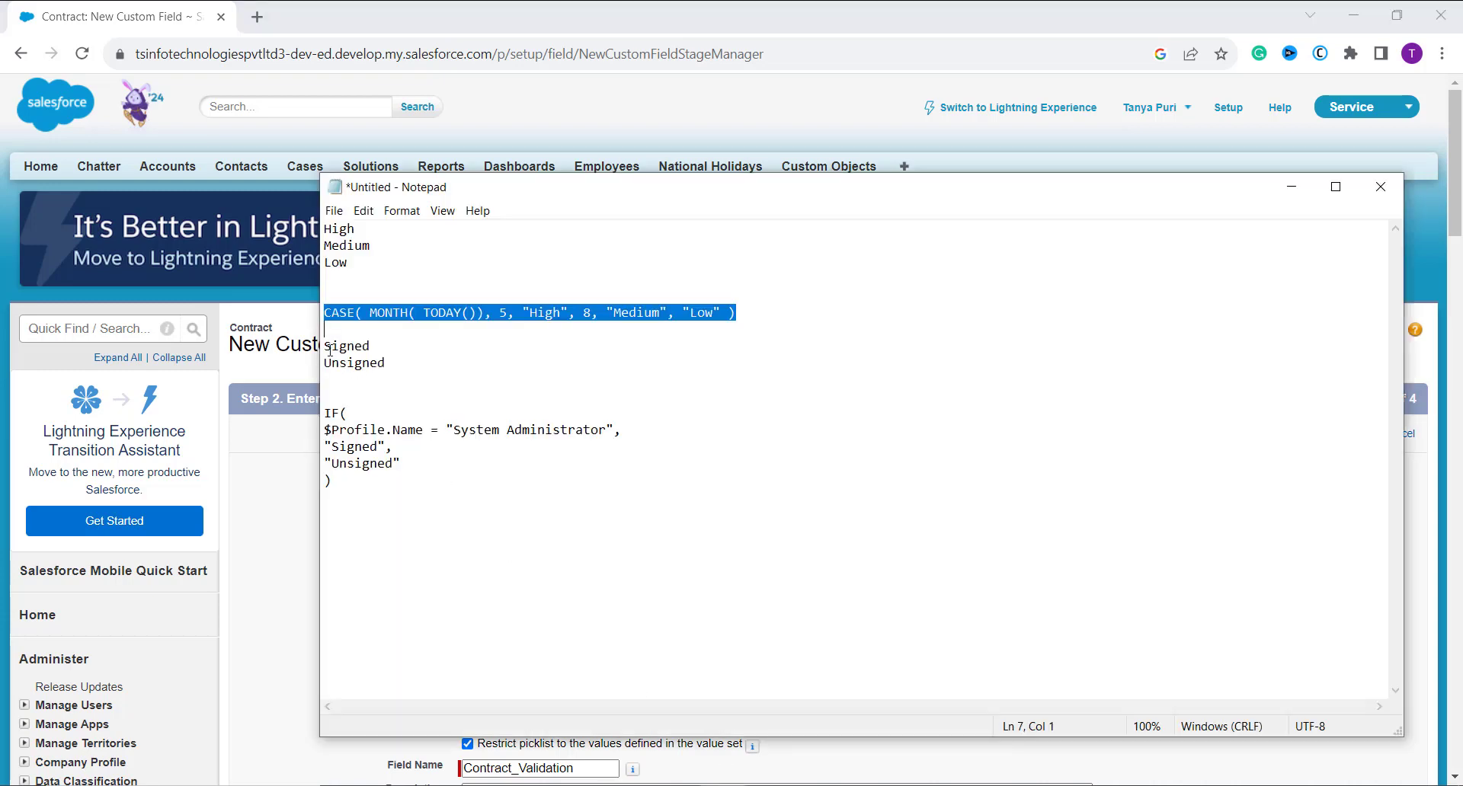
left_click_drag(329, 349, 385, 359)
key("ctrl+c")
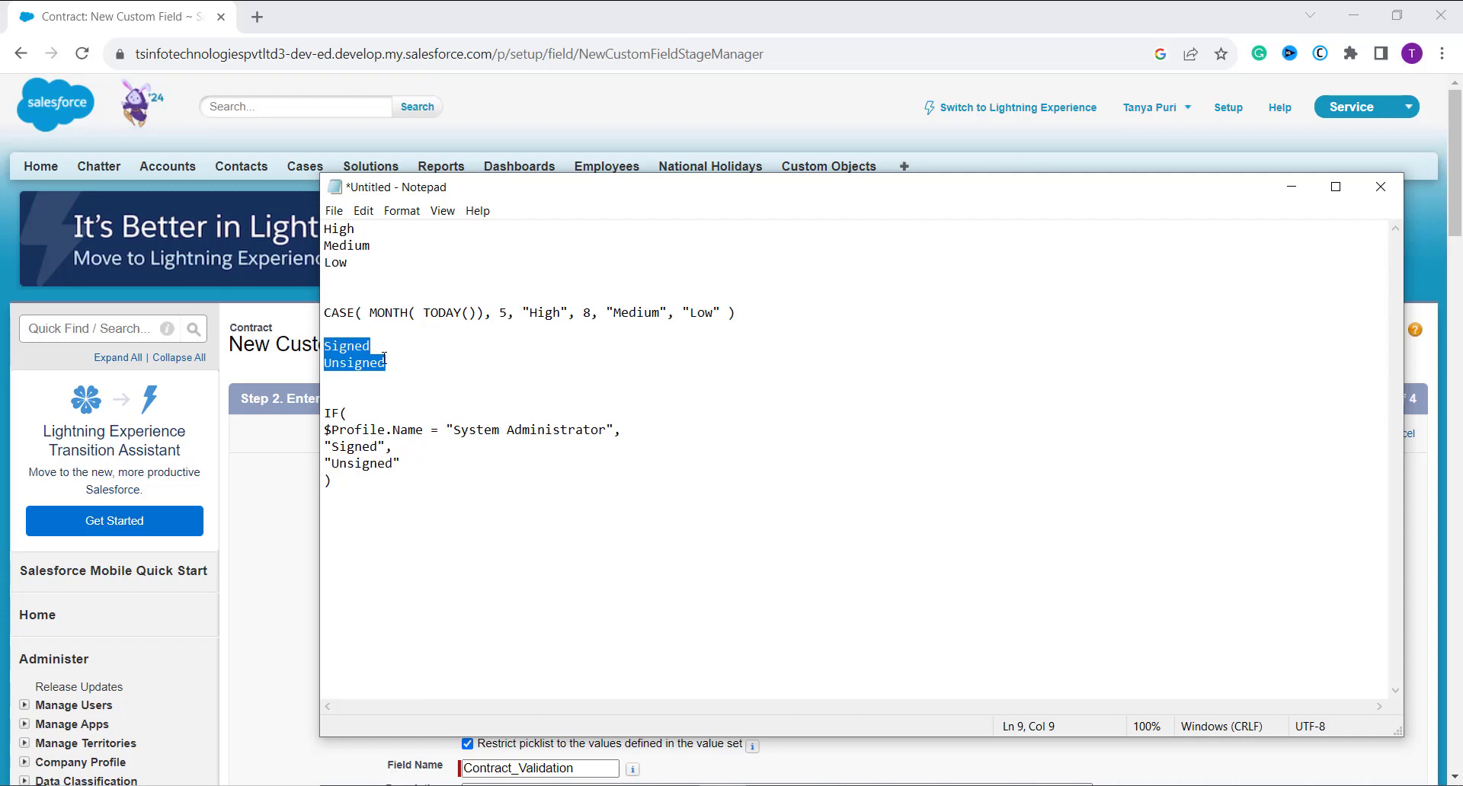
key("alt+Tab")
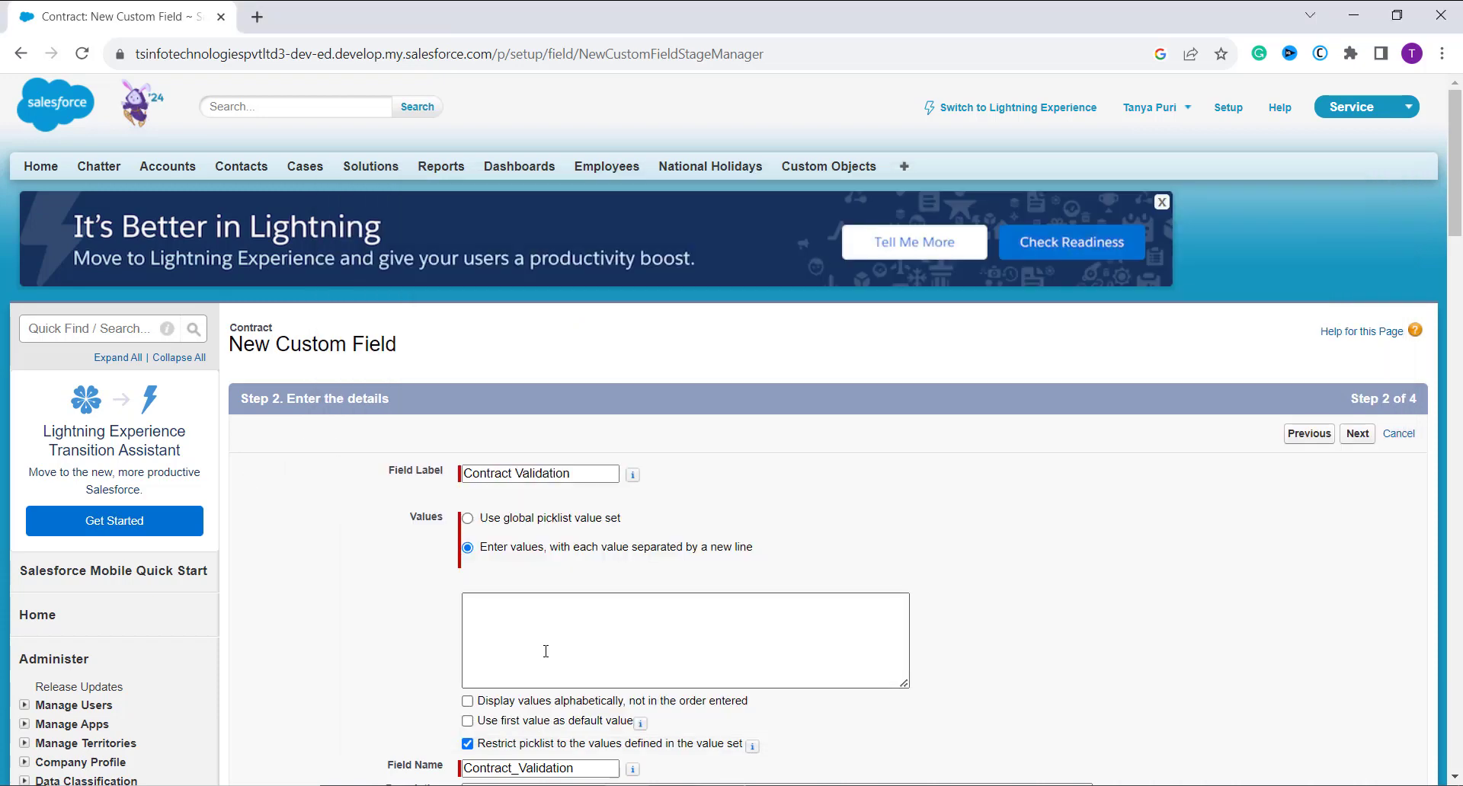
key("ctrl+v")
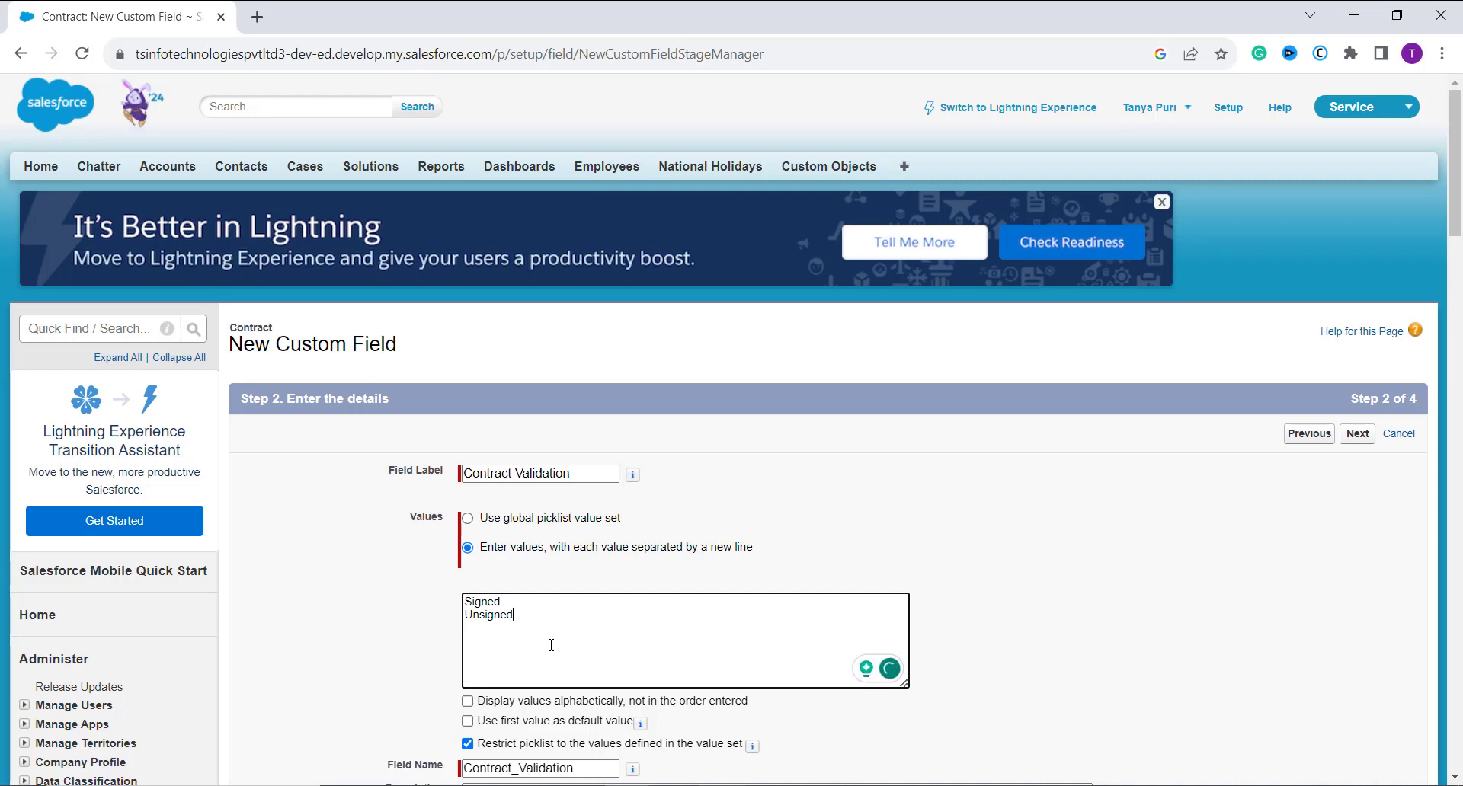
- Show the formula editor for the Contract Validation field's default value
scroll(550, 645, "down", 5)
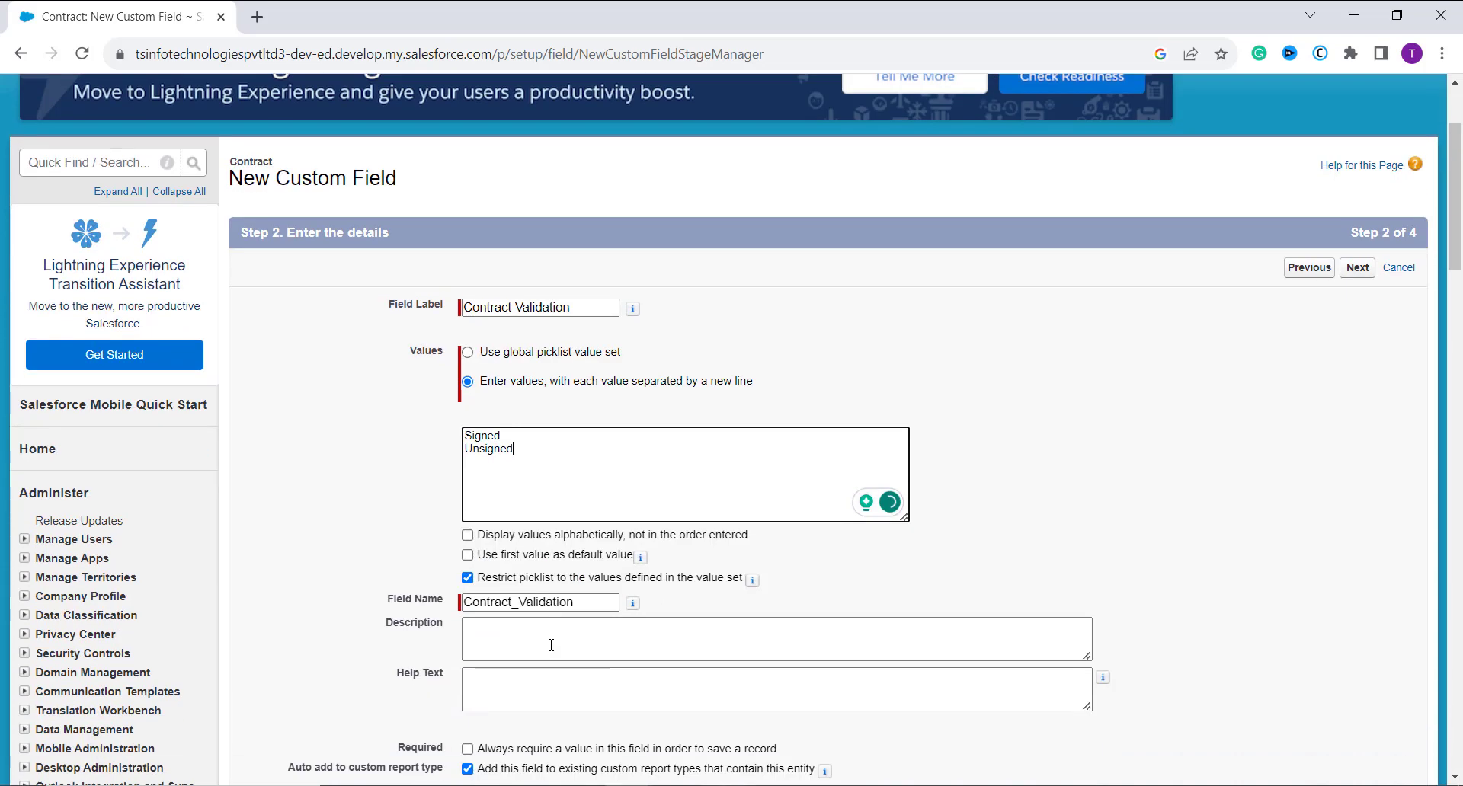
scroll(550, 625, "down", 1)
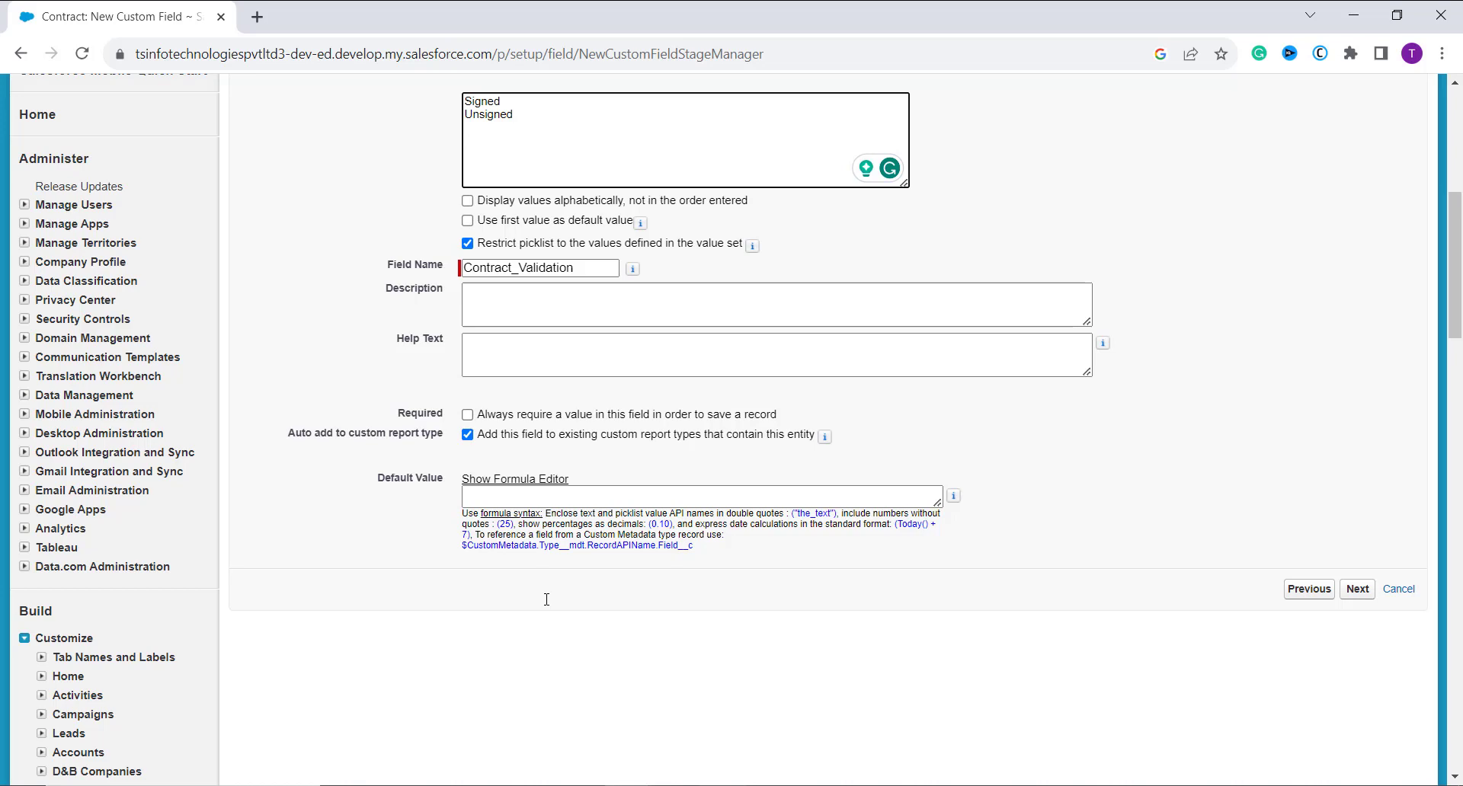
left_click(510, 480)
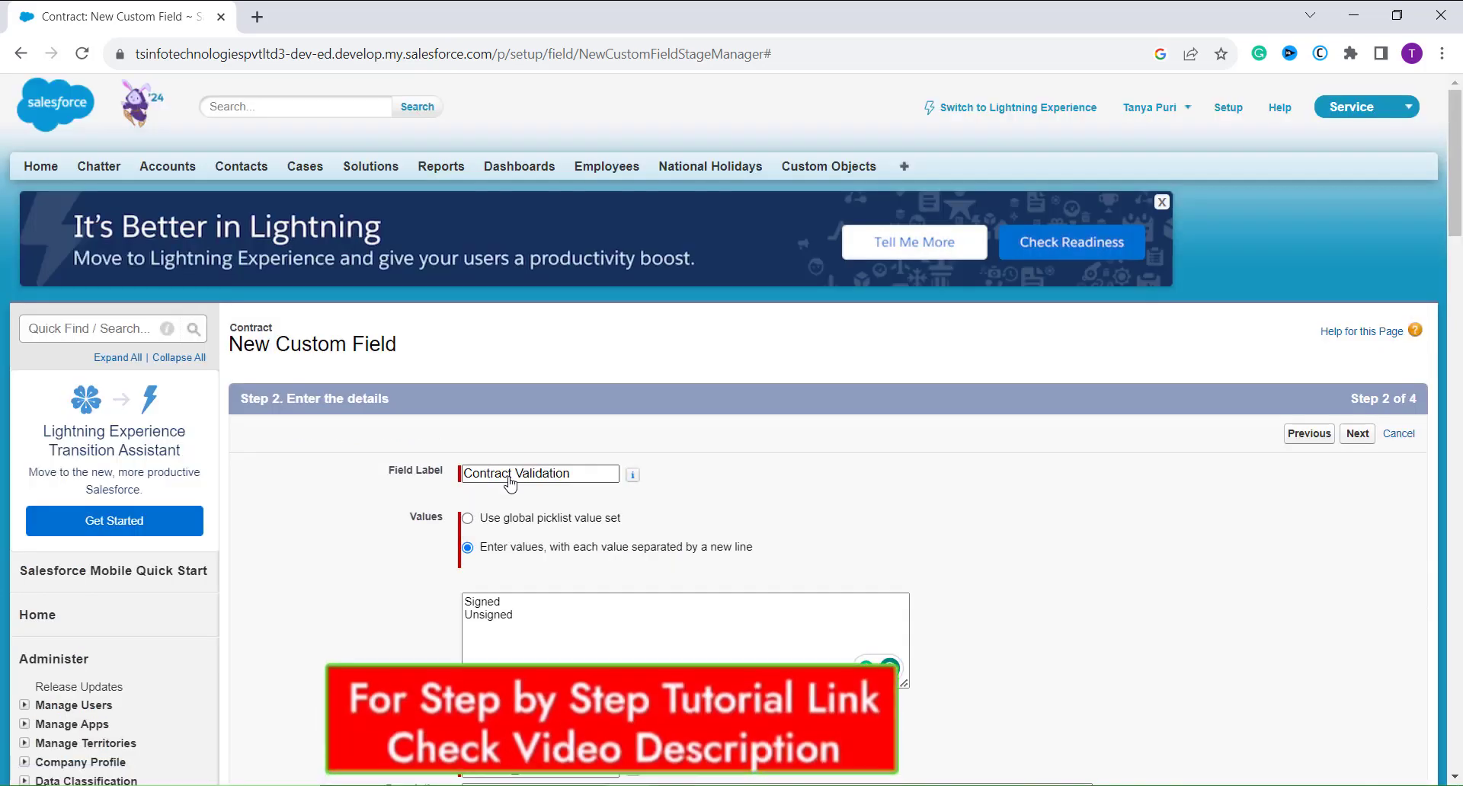
scroll(518, 503, "down", 2)
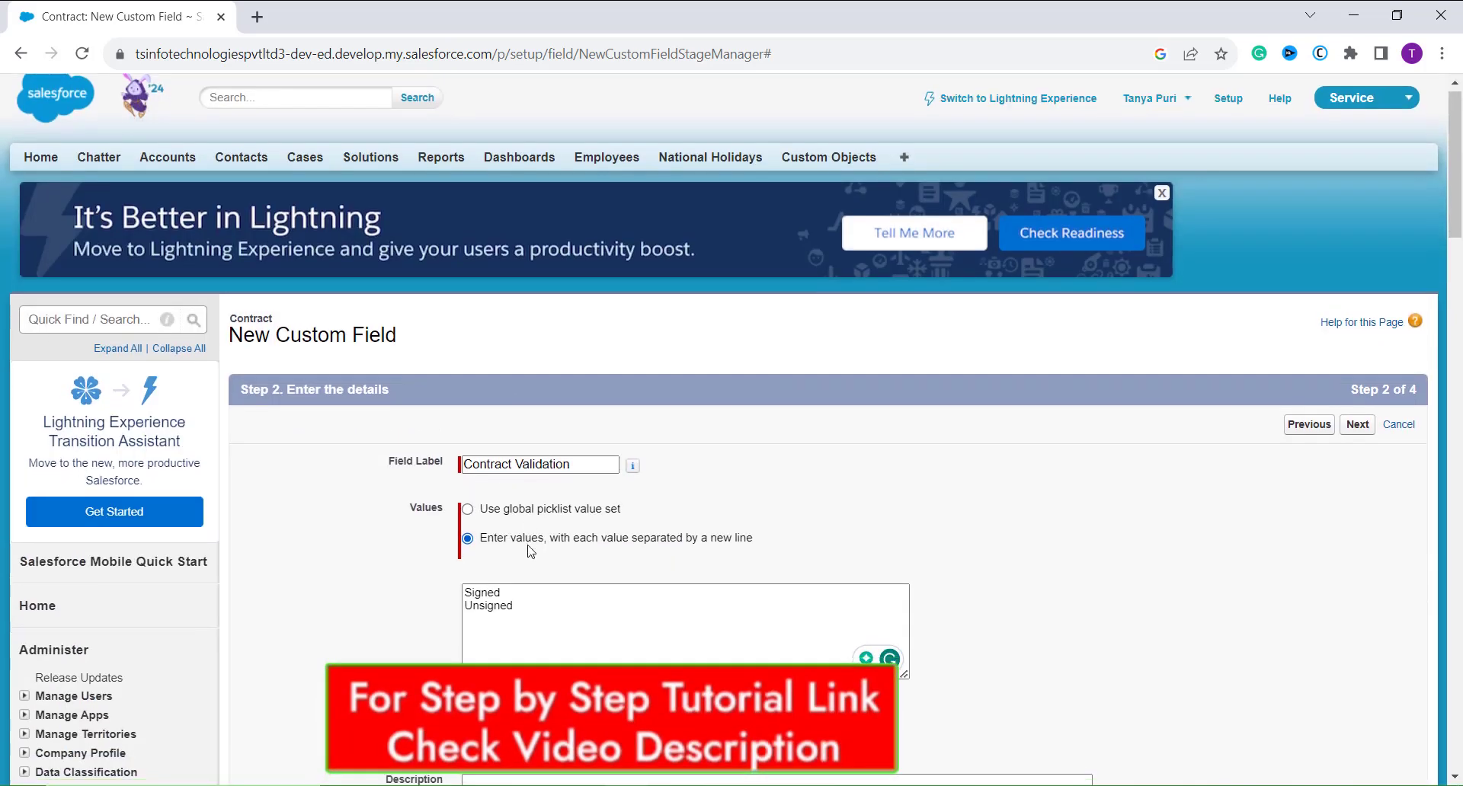
scroll(527, 533, "down", 4)
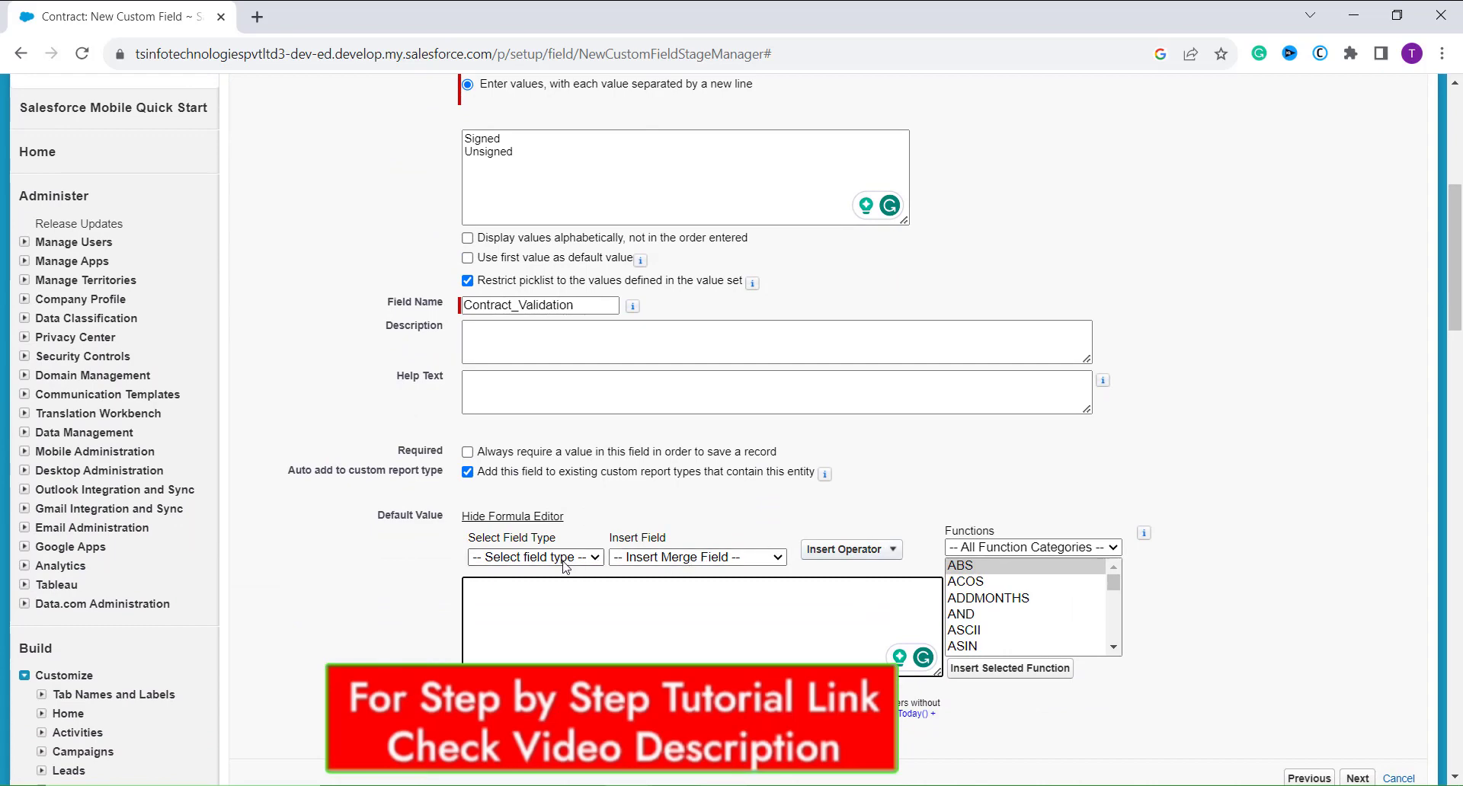
- Set the default value formula to IF( $Profile.Name = "System Administrator", "Signed", "Unsigned" ), copied from Notepad, and check its syntax
left_click(745, 618)
key("alt+Tab")
left_click_drag(323, 413, 353, 480)
key("ctrl+c")
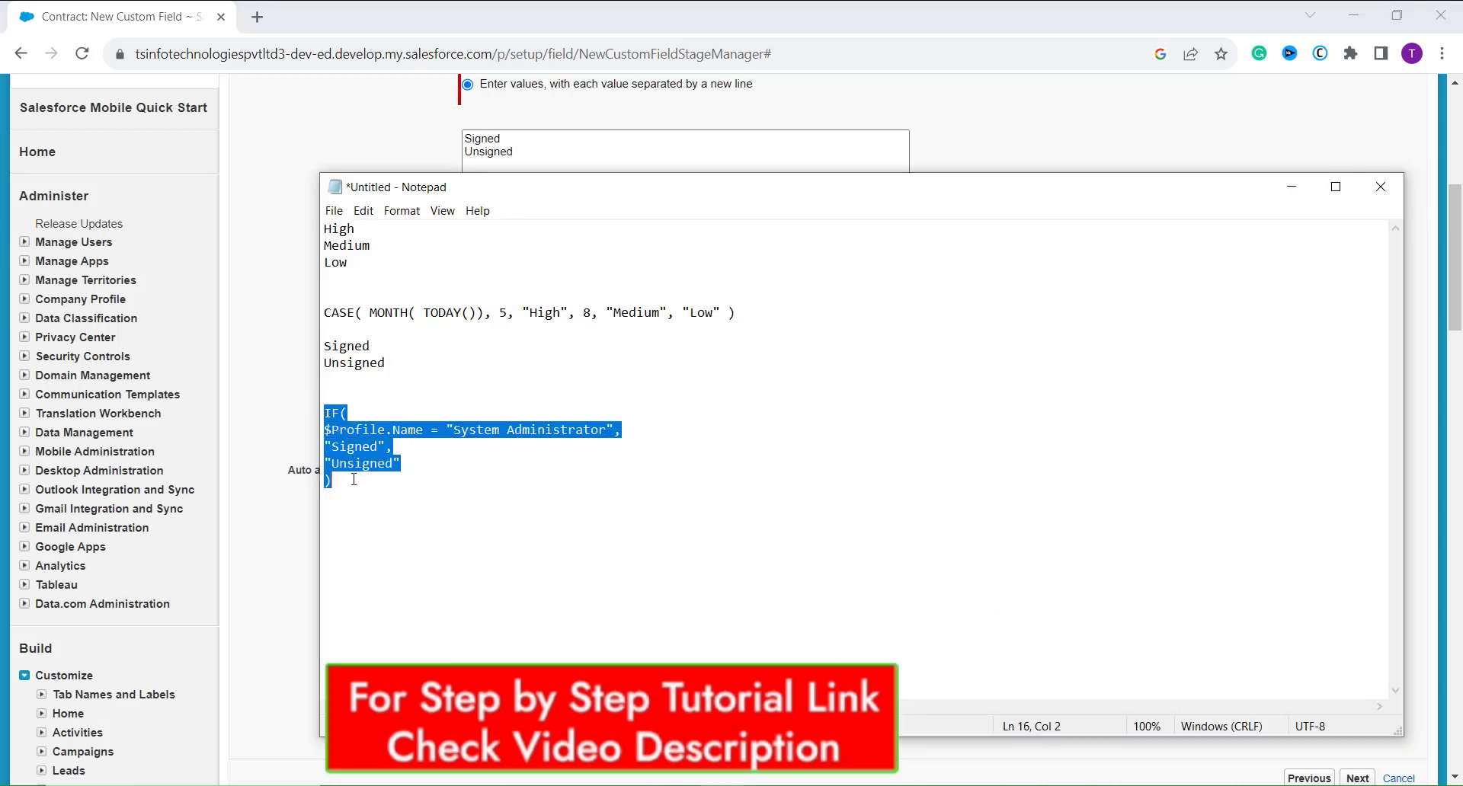
left_click(235, 571)
left_click(587, 646)
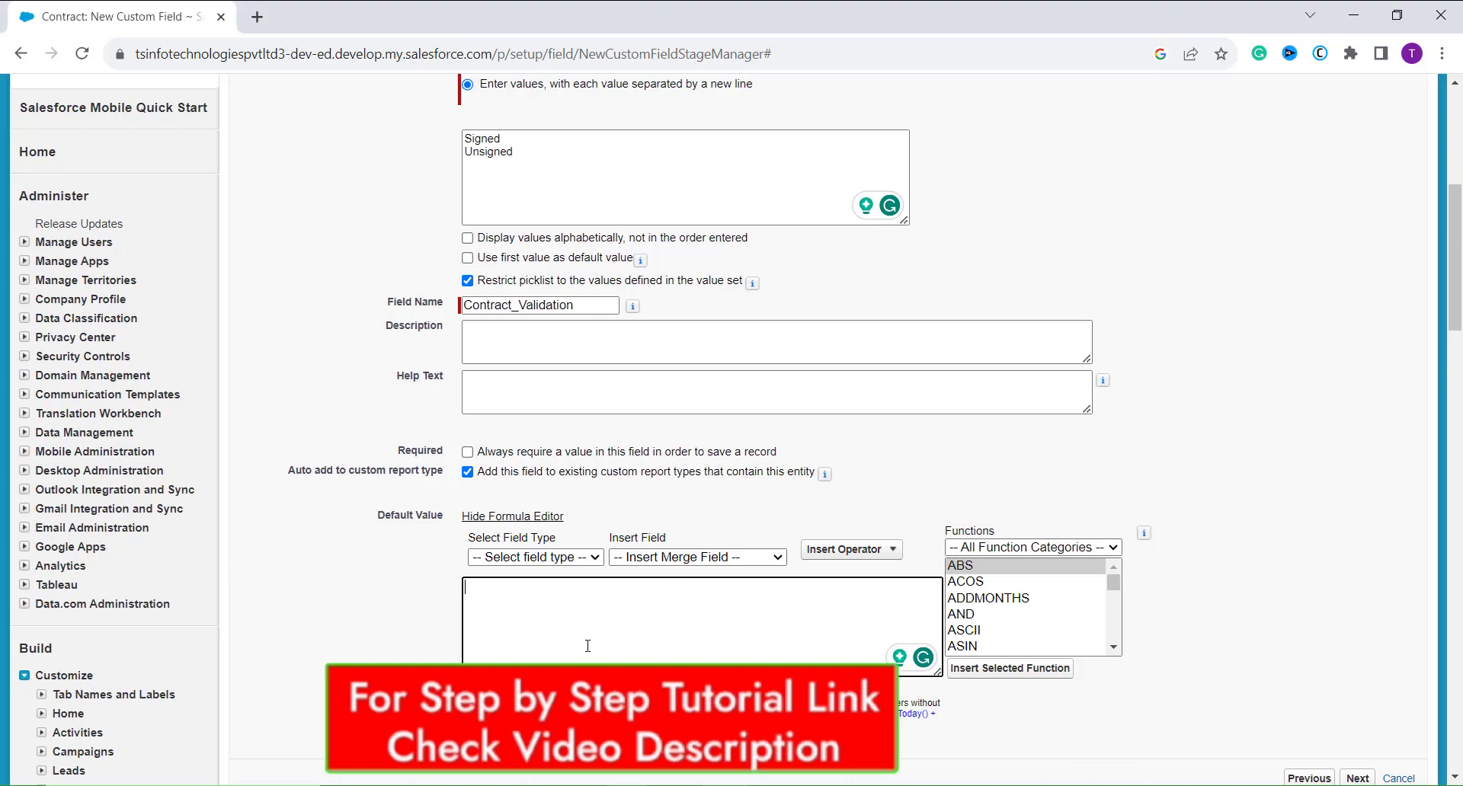
key("ctrl+v")
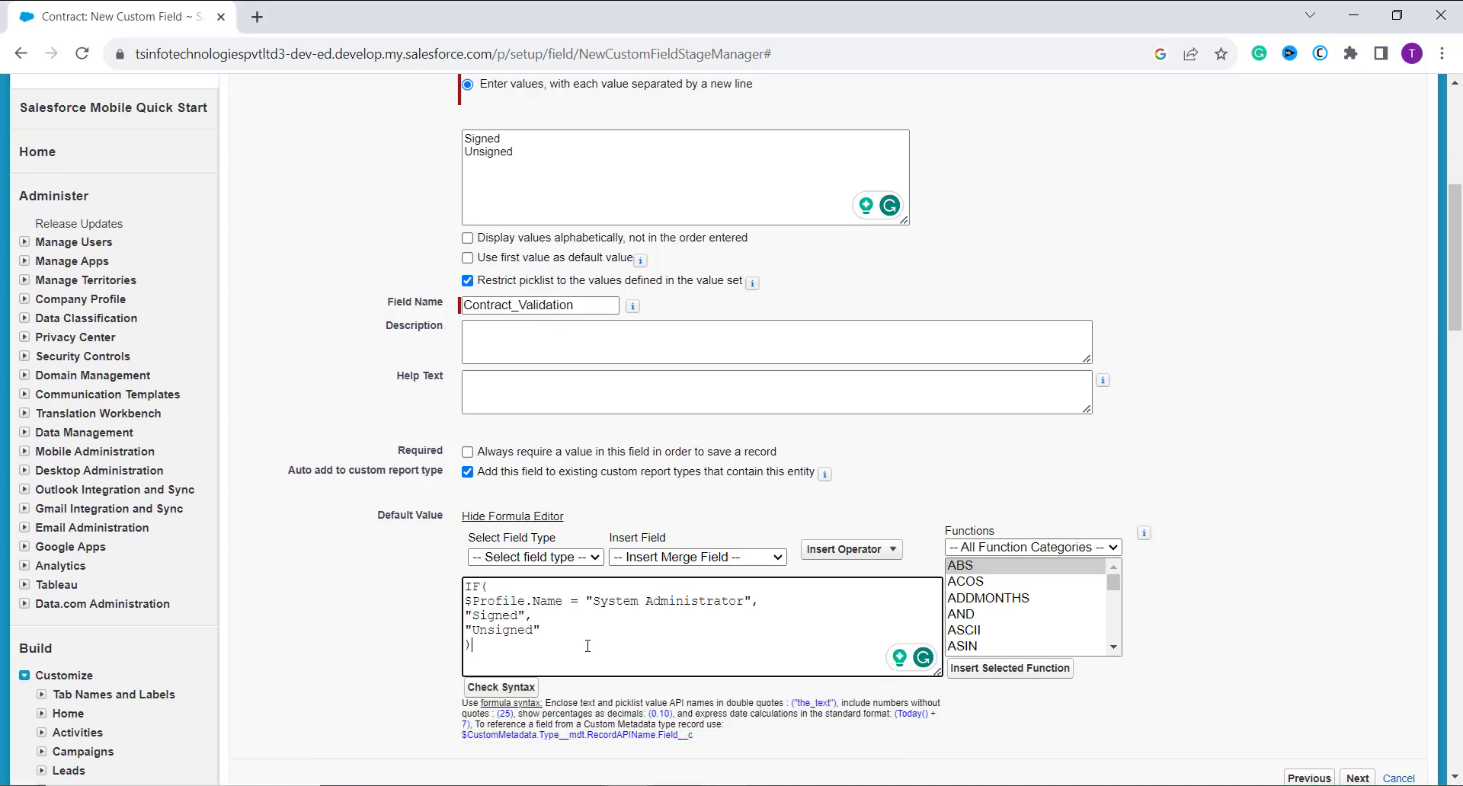
left_click(525, 688)
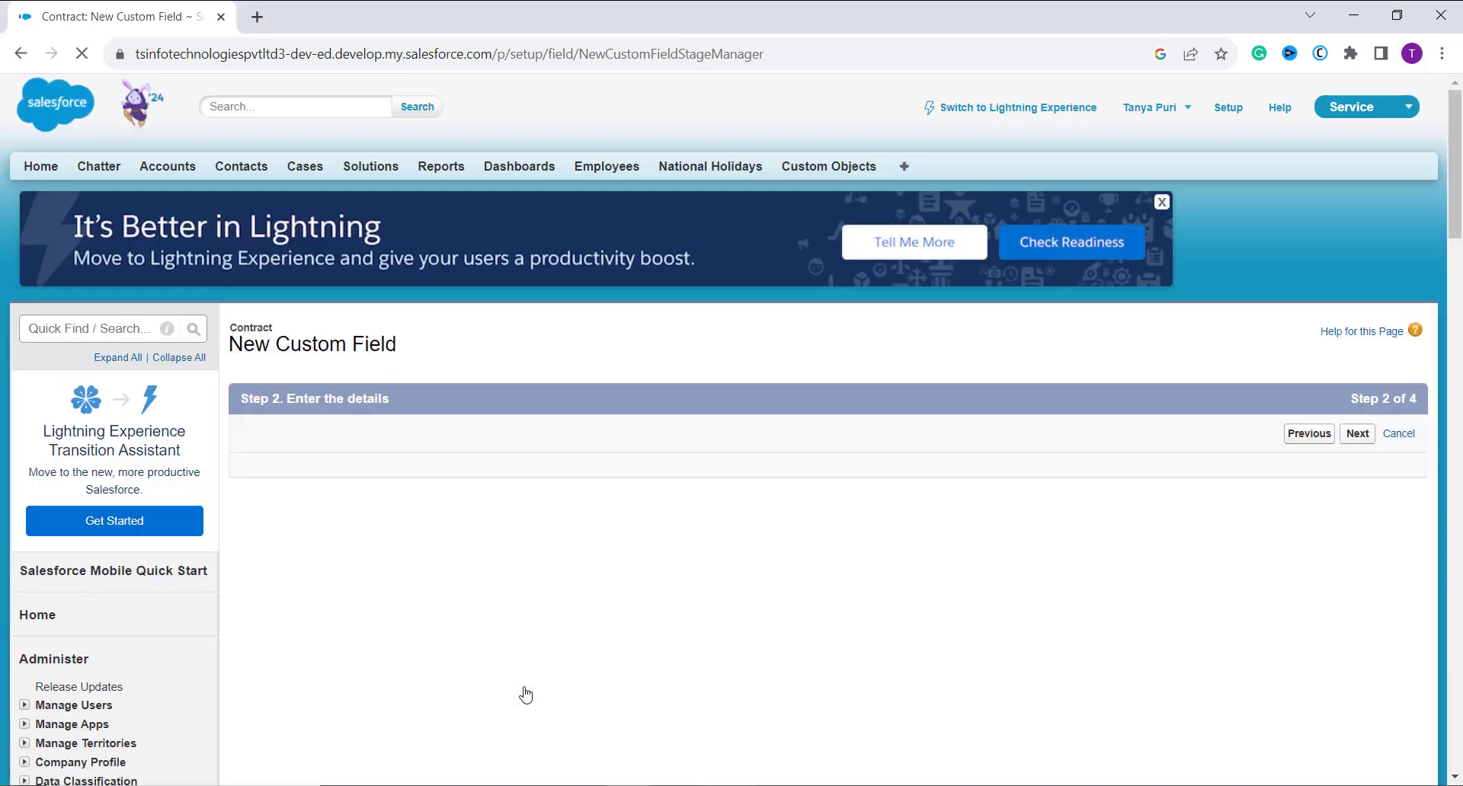
scroll(527, 687, "down", 8)
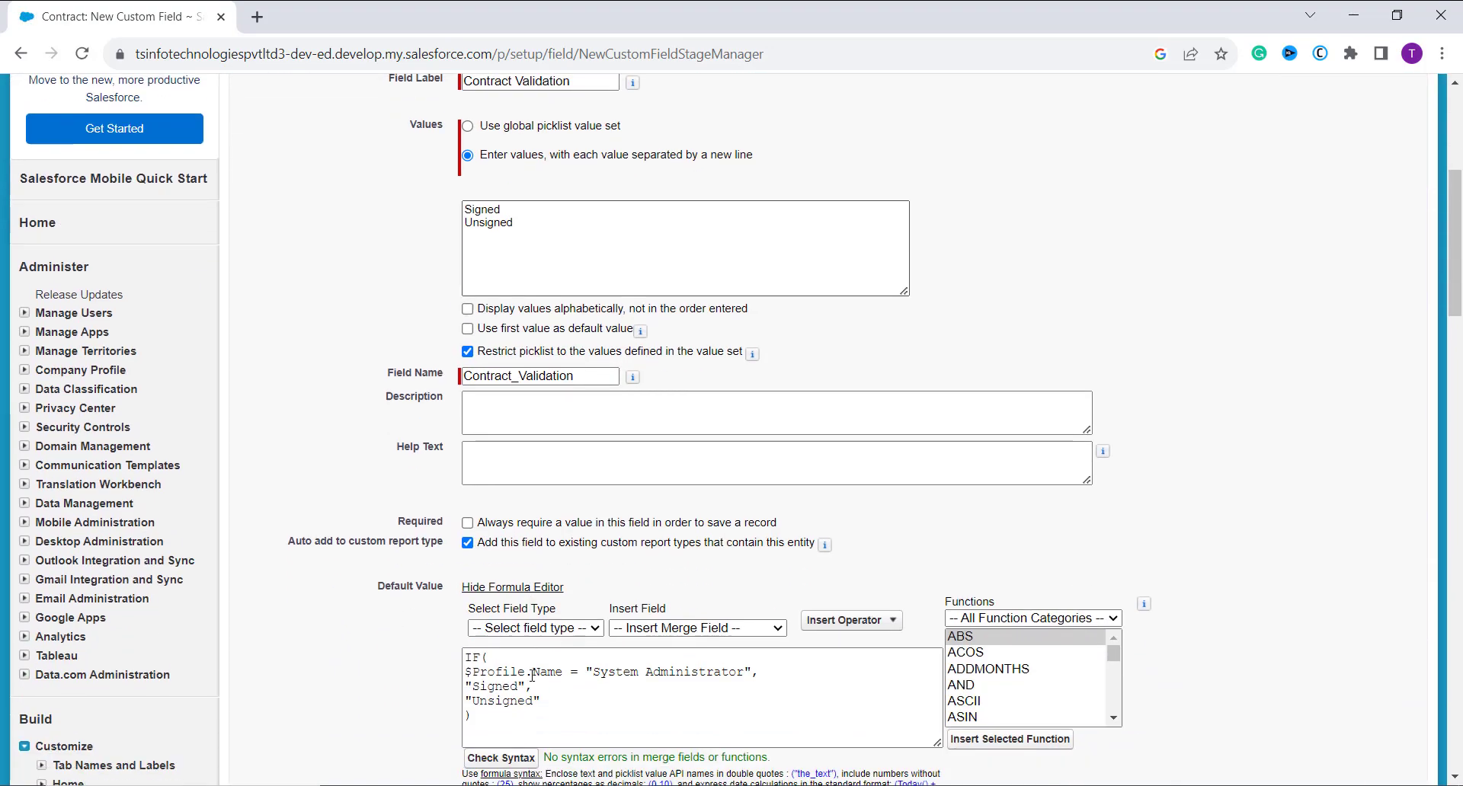
- Review the Contract Validation field's details and default value formula, and proceed to the field-level security stage
scroll(534, 684, "up", 7)
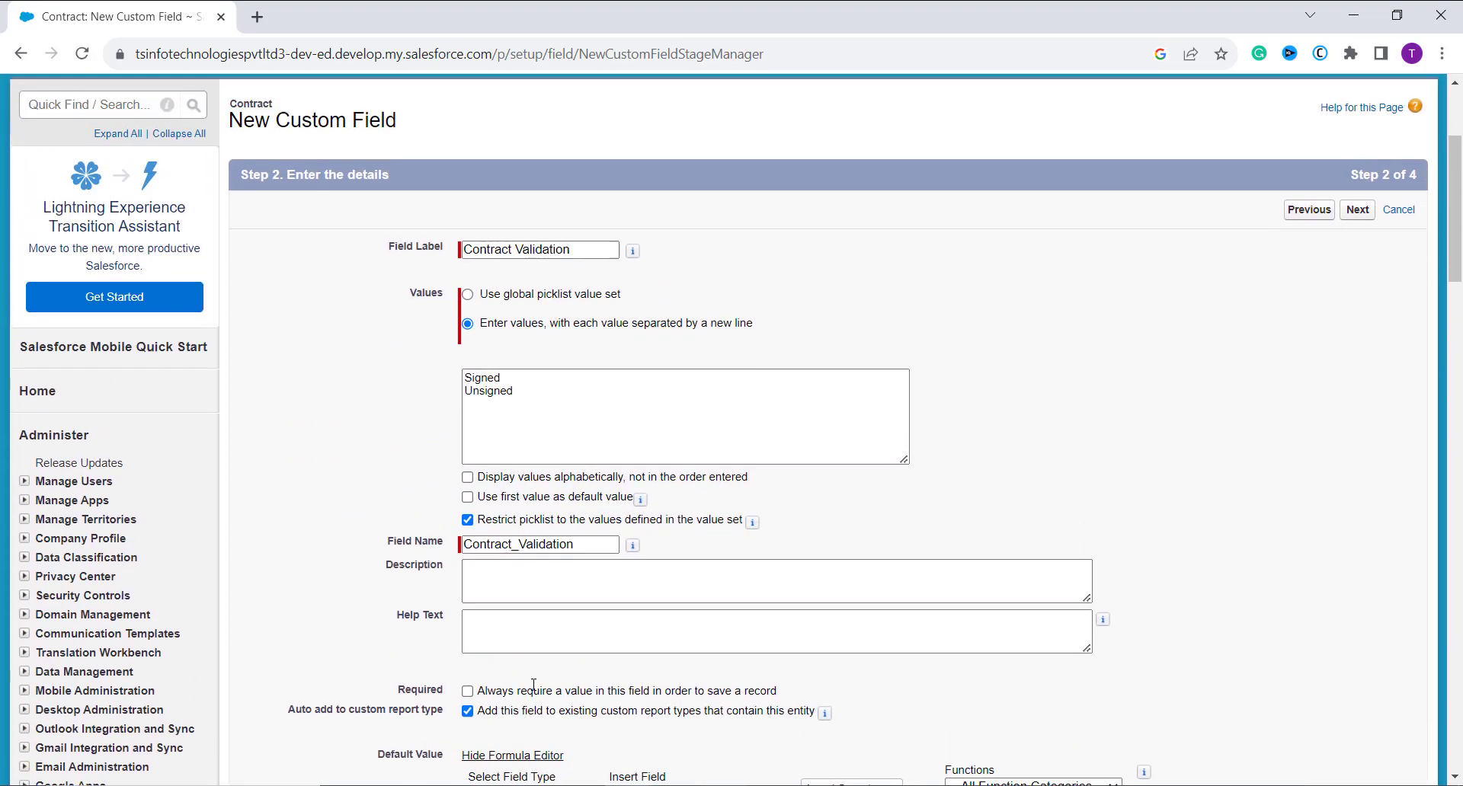
scroll(534, 685, "down", 5)
scroll(534, 684, "down", 3)
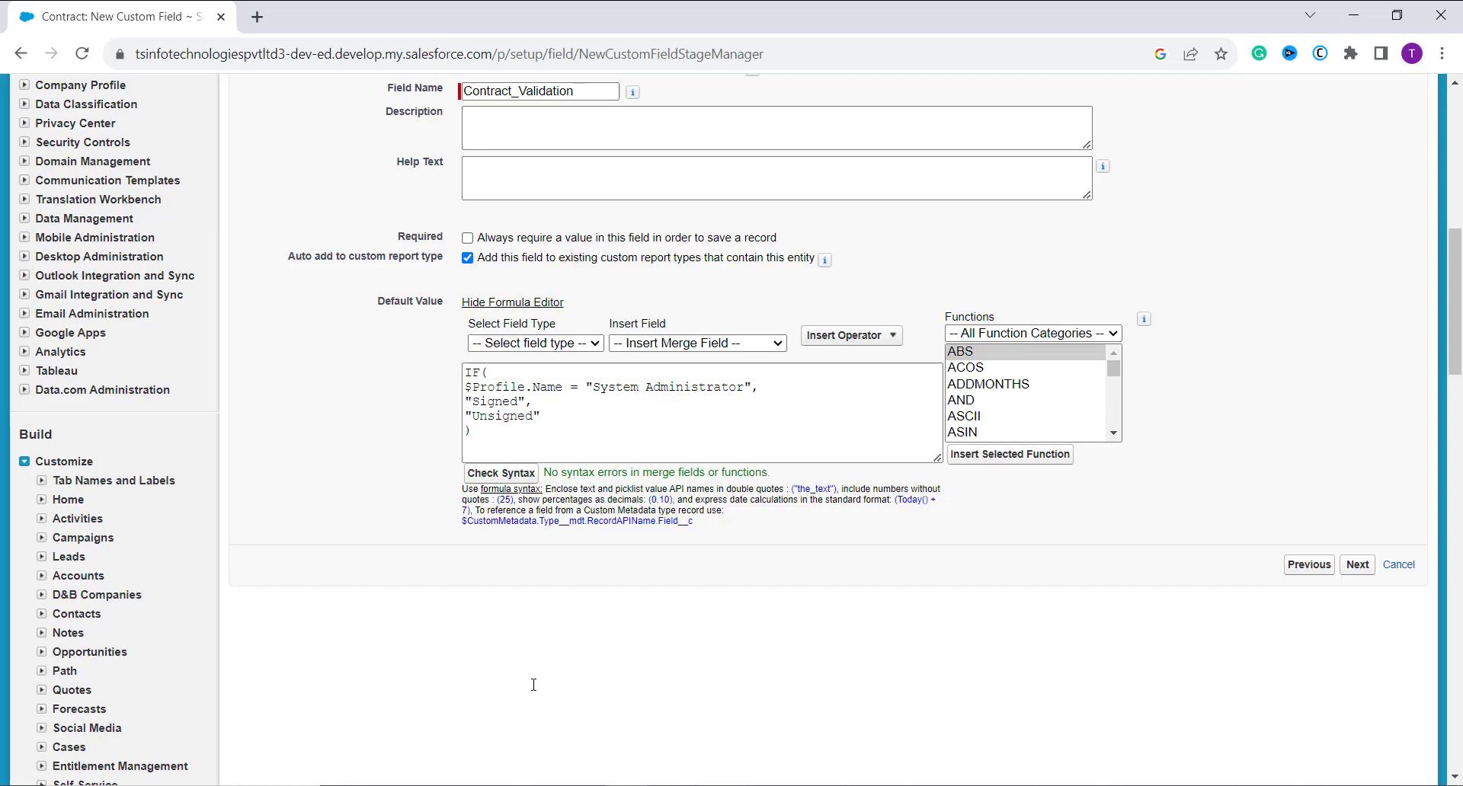
left_click(1361, 565)
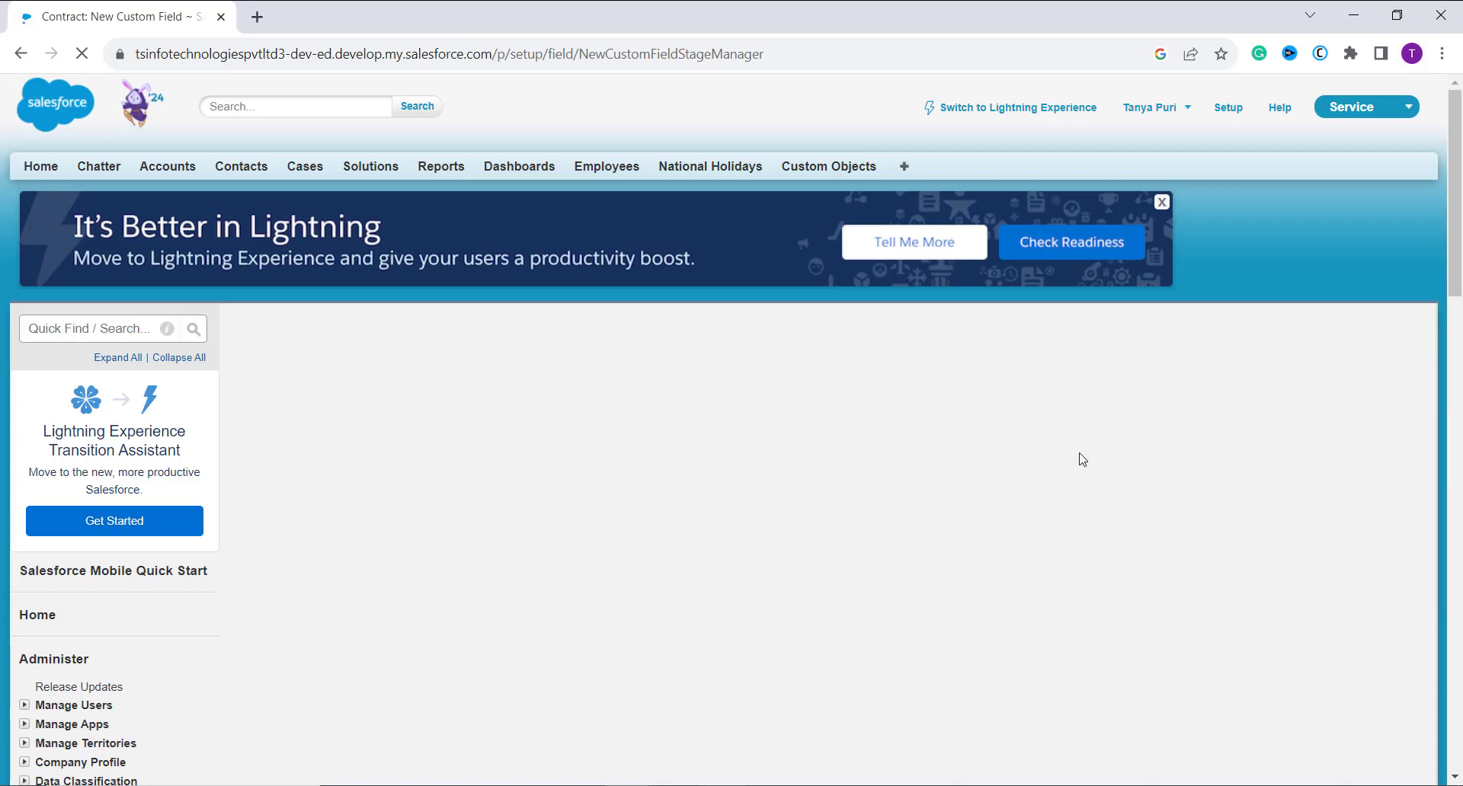
- Make the Contract Validation field visible to all profiles and save it with the Contract Layout page layout included
scroll(1066, 458, "down", 2)
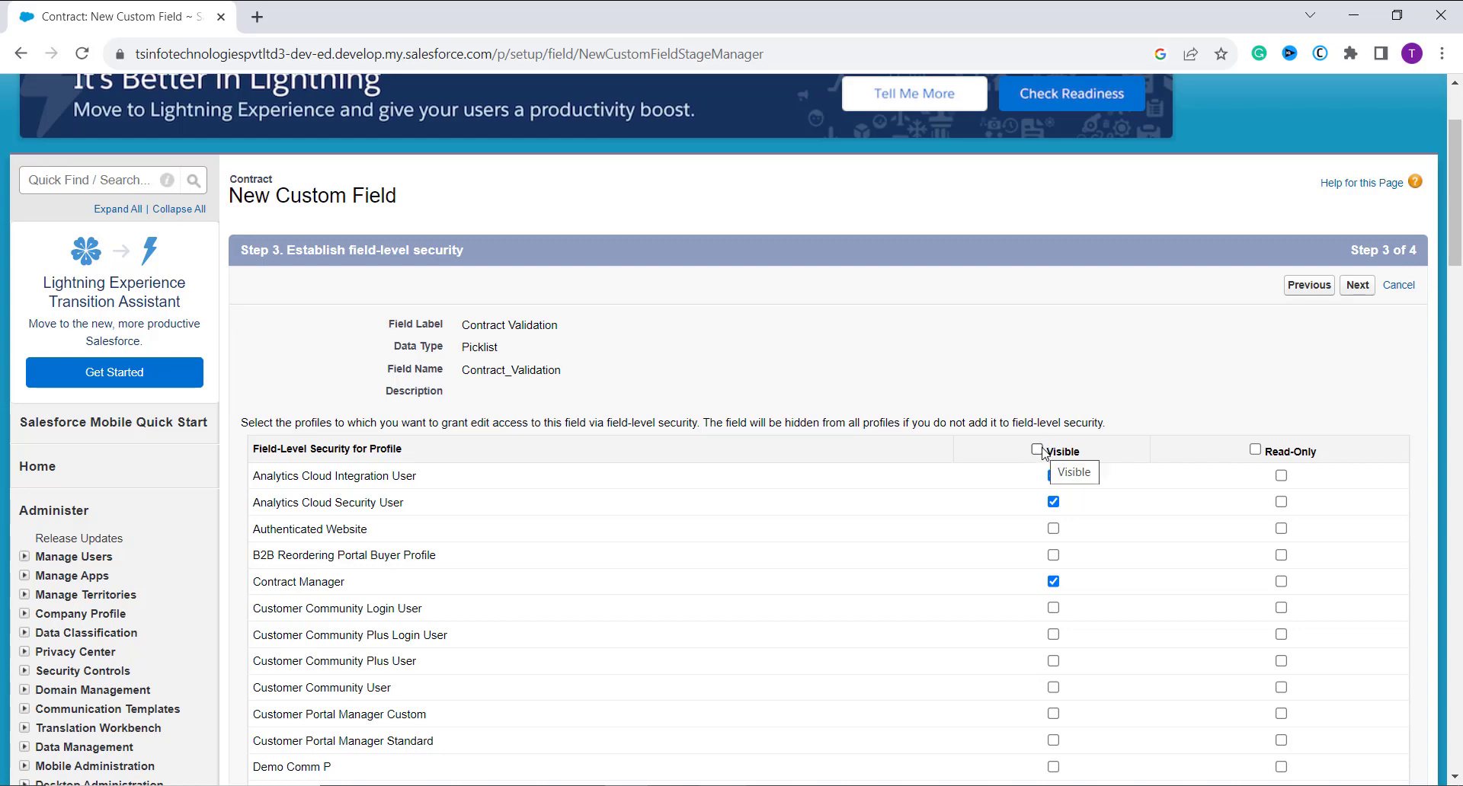
left_click(1038, 450)
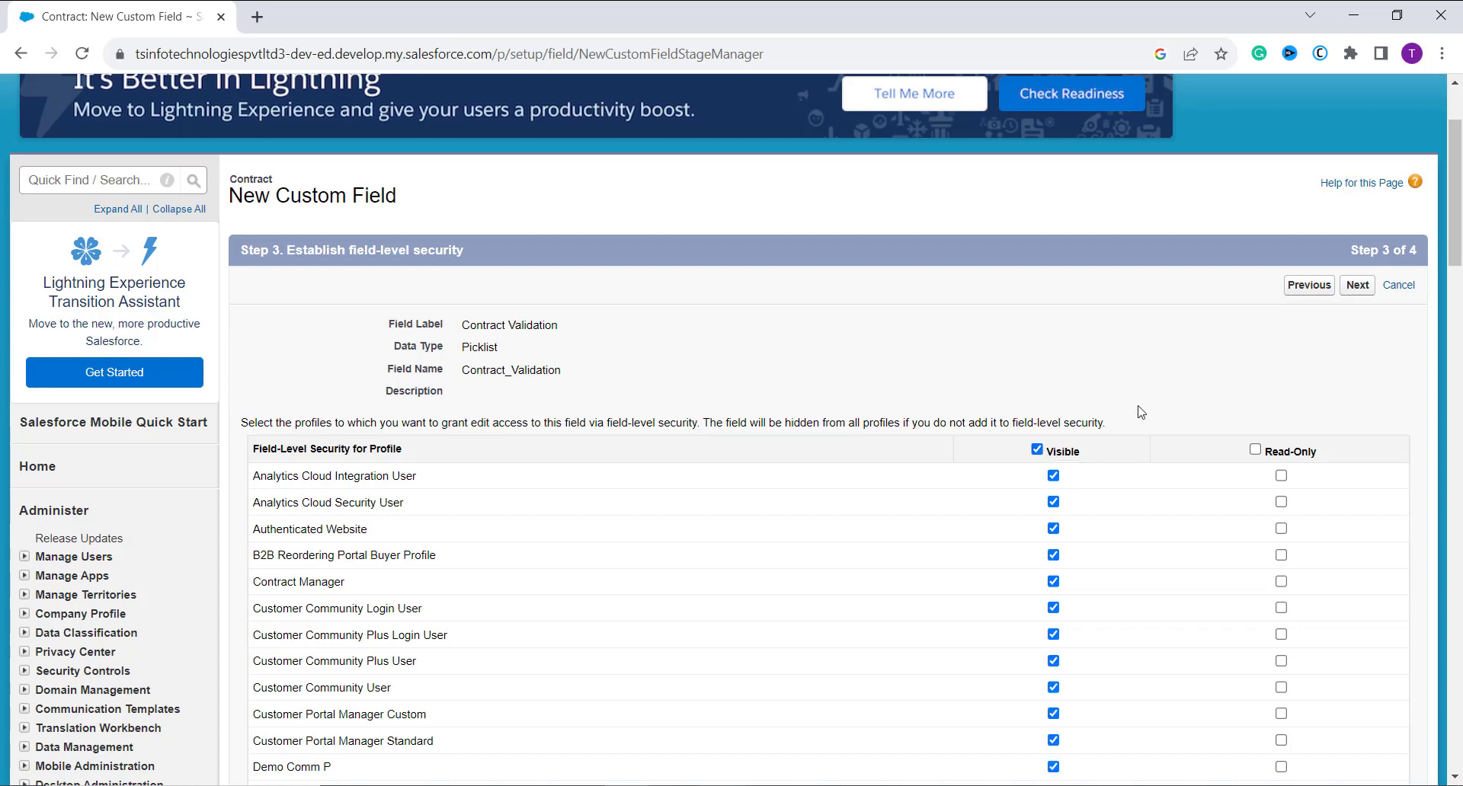
left_click(1353, 290)
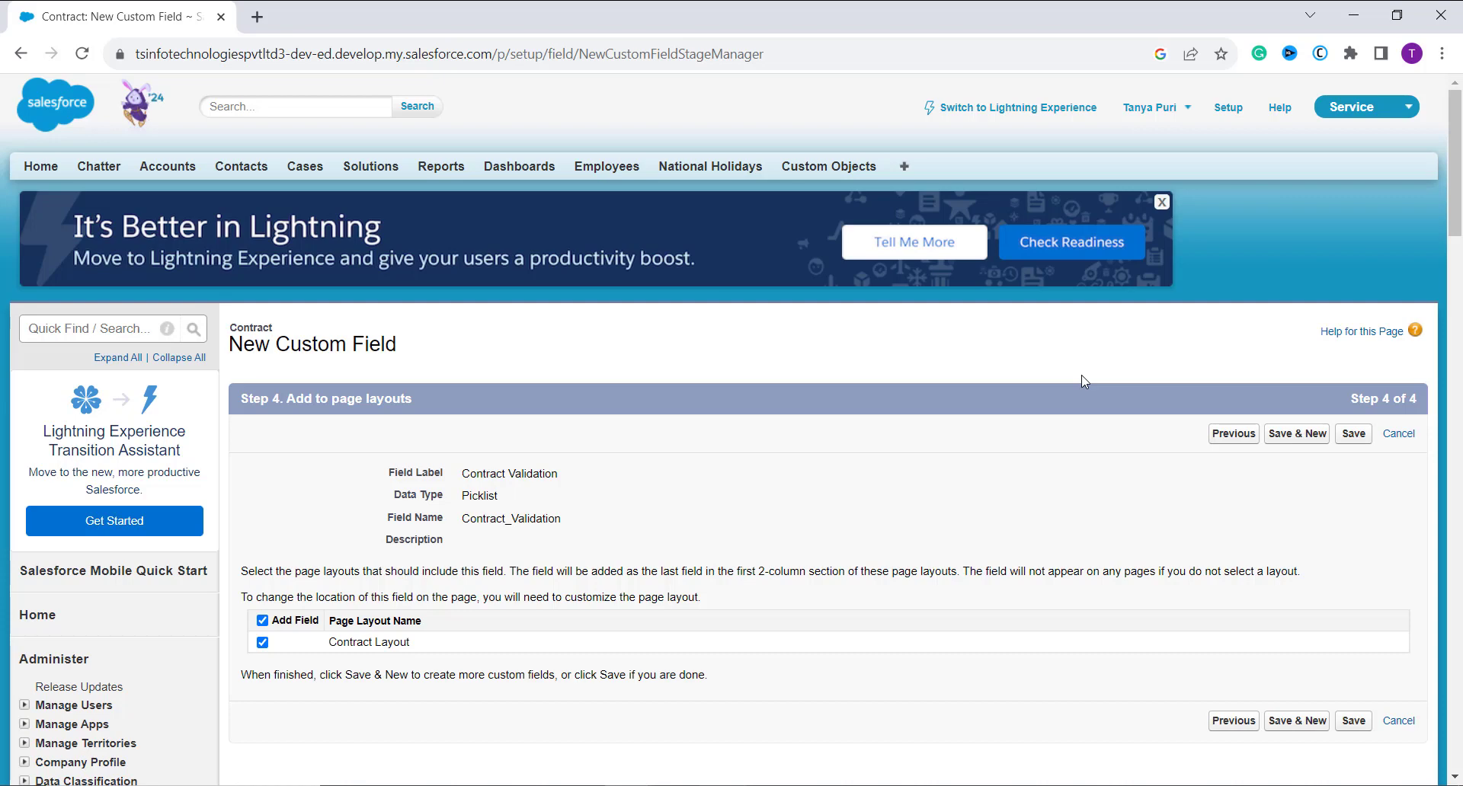
left_click(1355, 433)
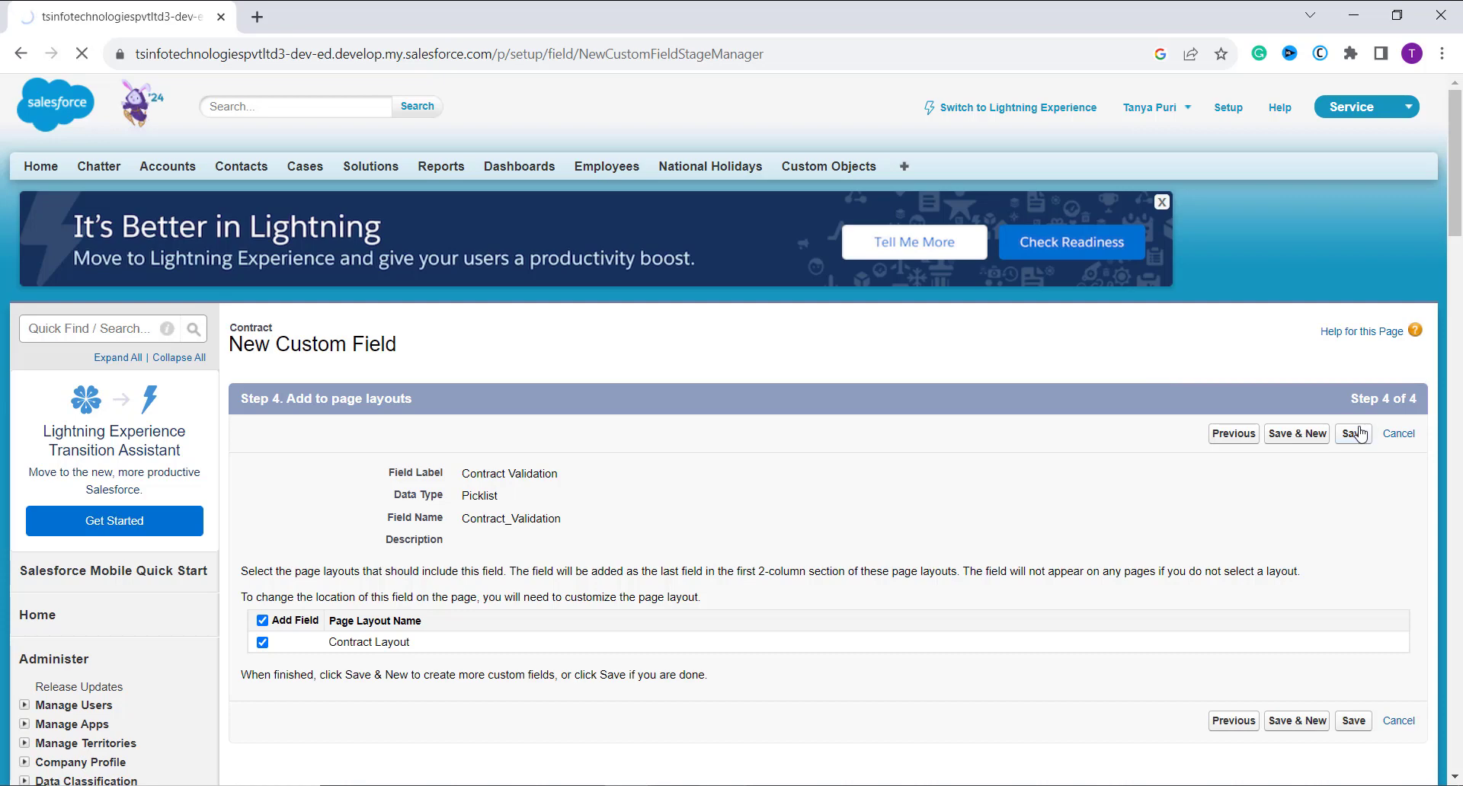